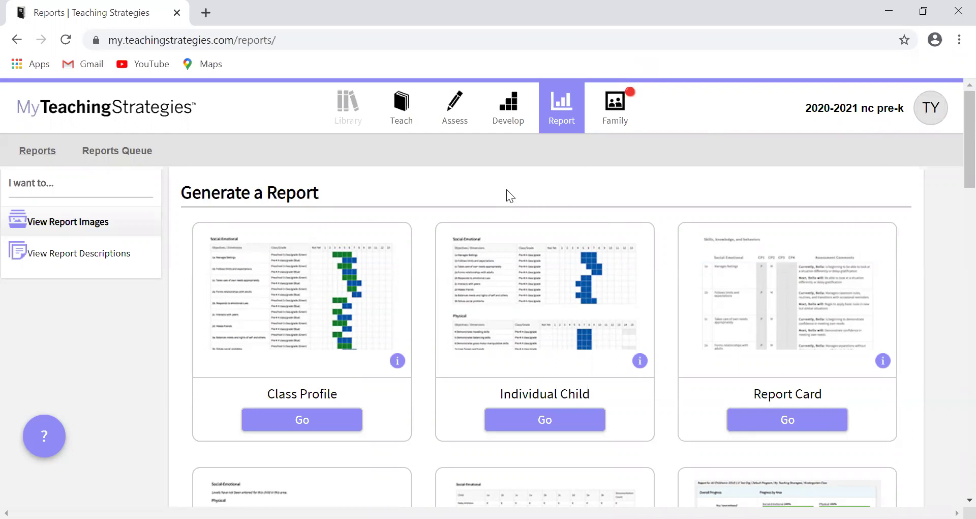
- Start a Class Profile report and select White Rock Child Development Center as its site
scroll(441, 193, "down", 2)
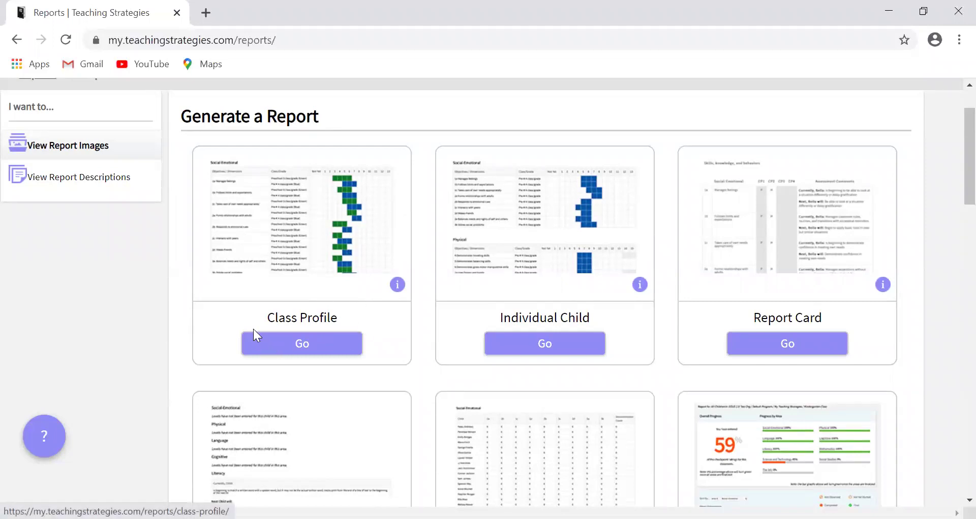
left_click(264, 356)
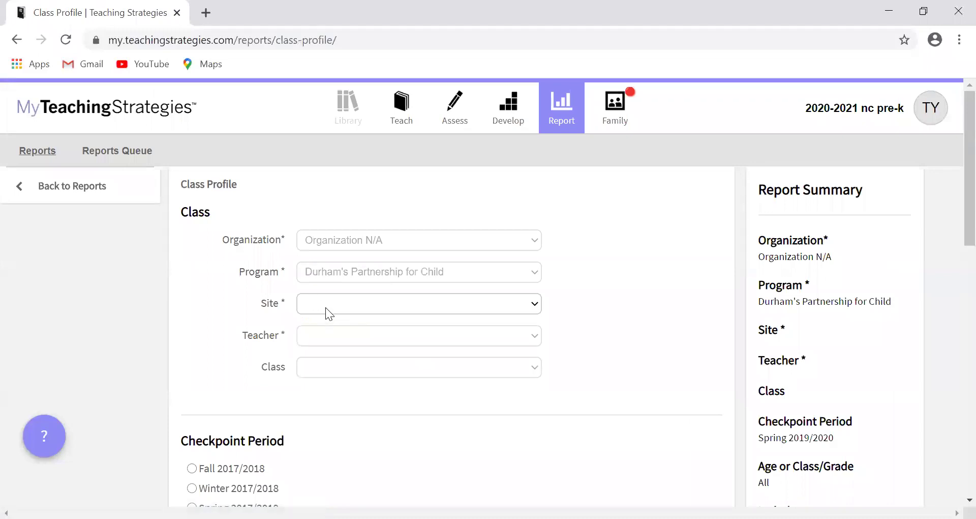
left_click(325, 307)
scroll(355, 243, "down", 1)
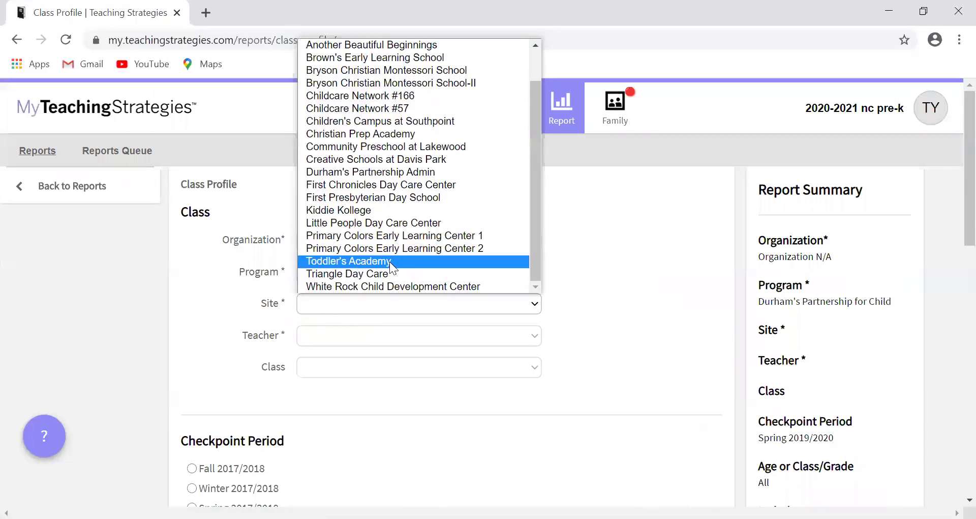
left_click(397, 285)
- Select the third listed teacher and class WRCDC 01 for the Class Profile report
left_click(373, 333)
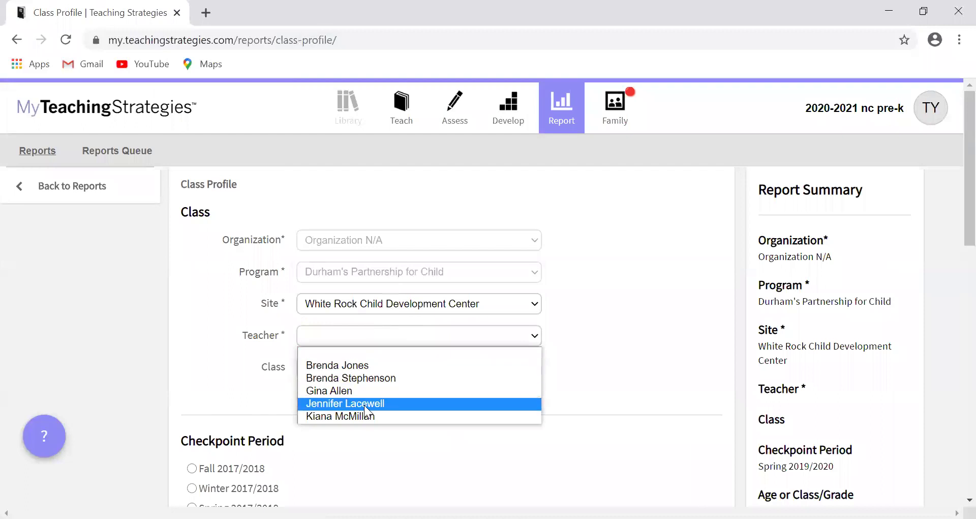
left_click(356, 390)
left_click(366, 369)
key("Return")
- Review the chosen site, teacher and class together with the available checkpoint periods
scroll(186, 201, "down", 6)
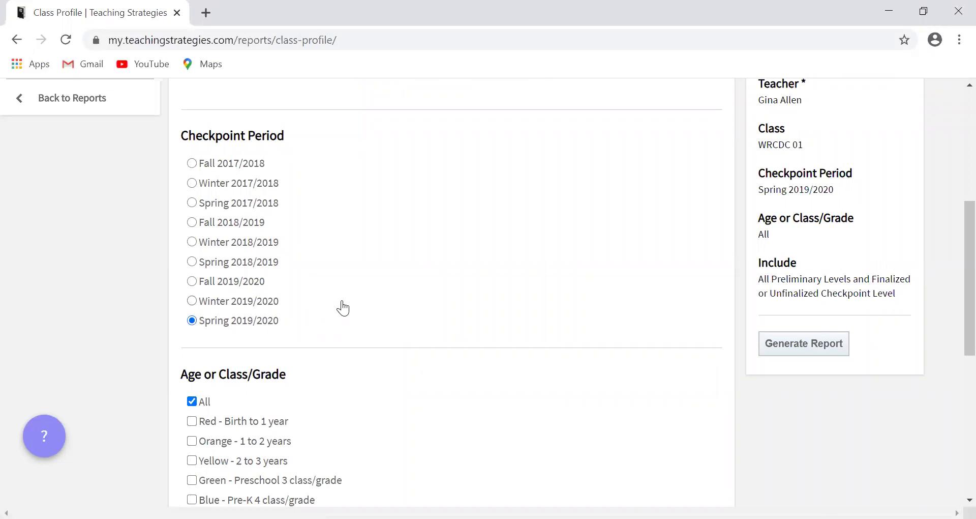
scroll(325, 315, "up", 1)
scroll(317, 315, "down", 1)
scroll(393, 290, "up", 2)
scroll(349, 215, "up", 2)
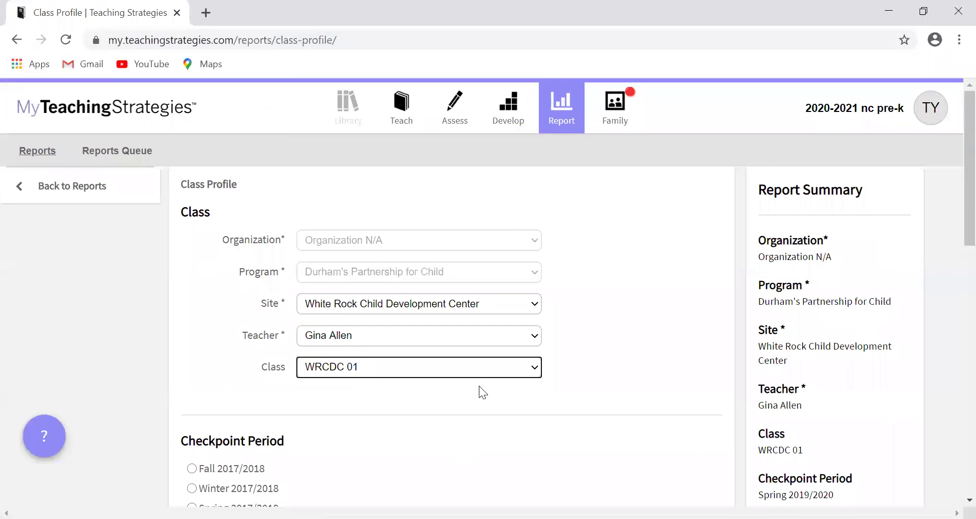
scroll(316, 353, "down", 3)
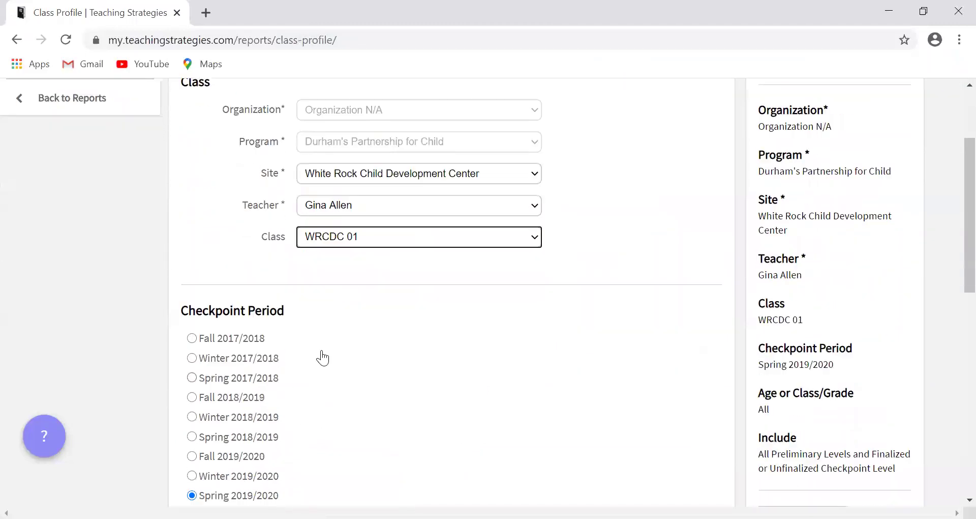
scroll(361, 253, "up", 1)
scroll(345, 271, "down", 3)
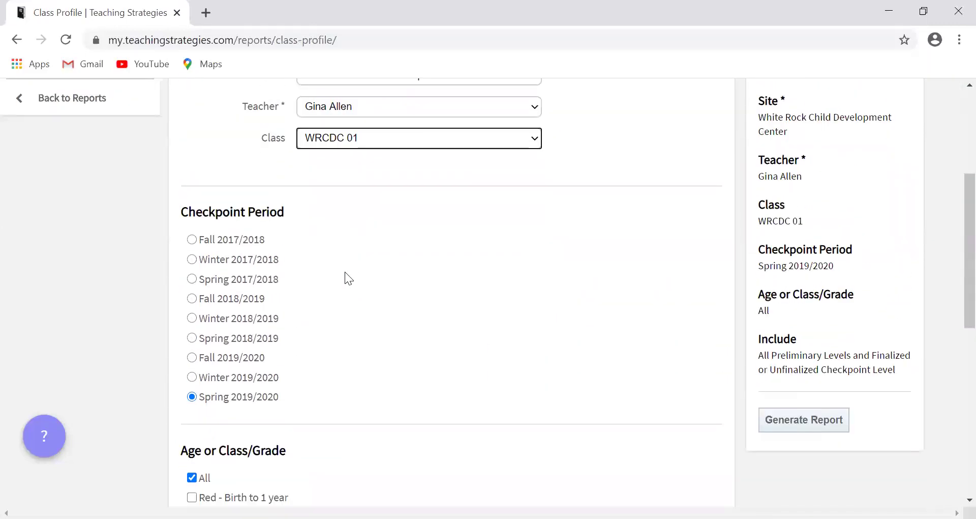
scroll(387, 326, "up", 2)
scroll(397, 386, "down", 1)
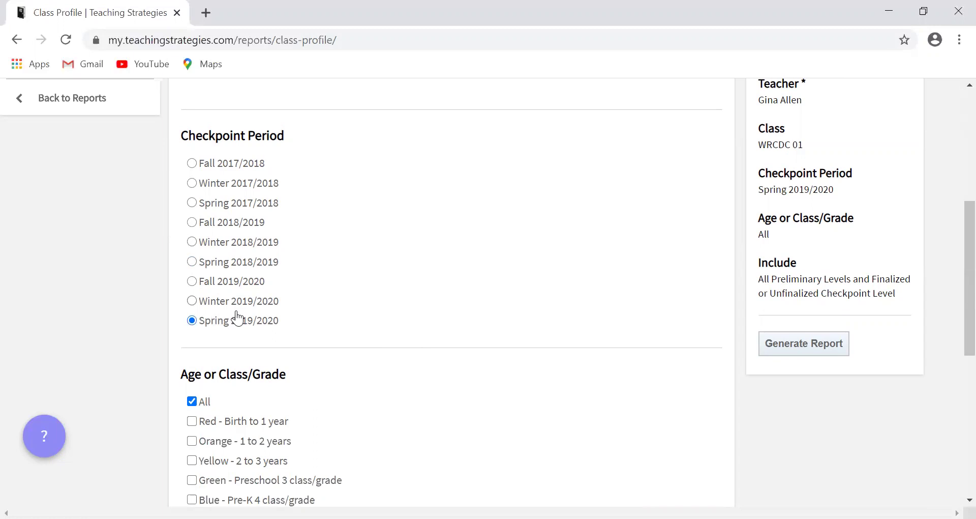
- Restrict the report's age or class/grade to Blue - Pre-K 4 class/grade instead of All
scroll(237, 350, "down", 3)
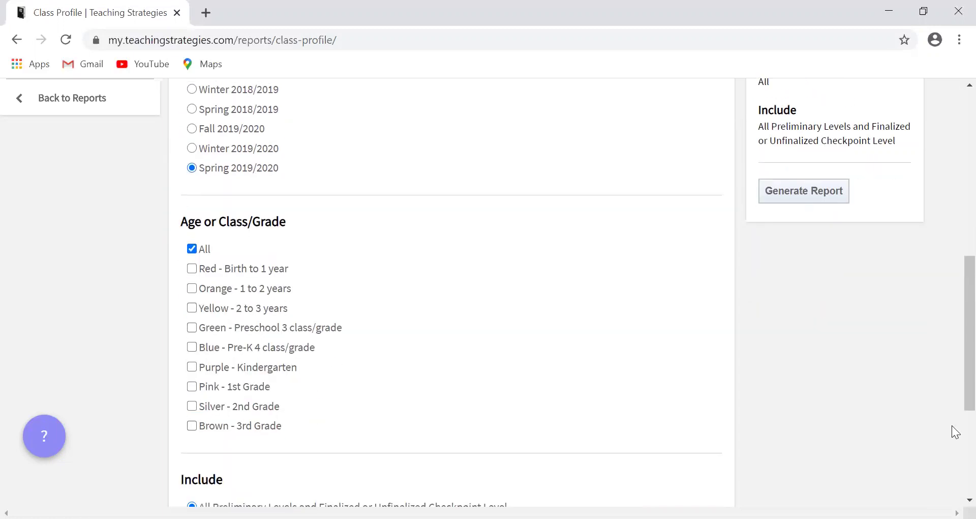
left_click(196, 251)
left_click(192, 346)
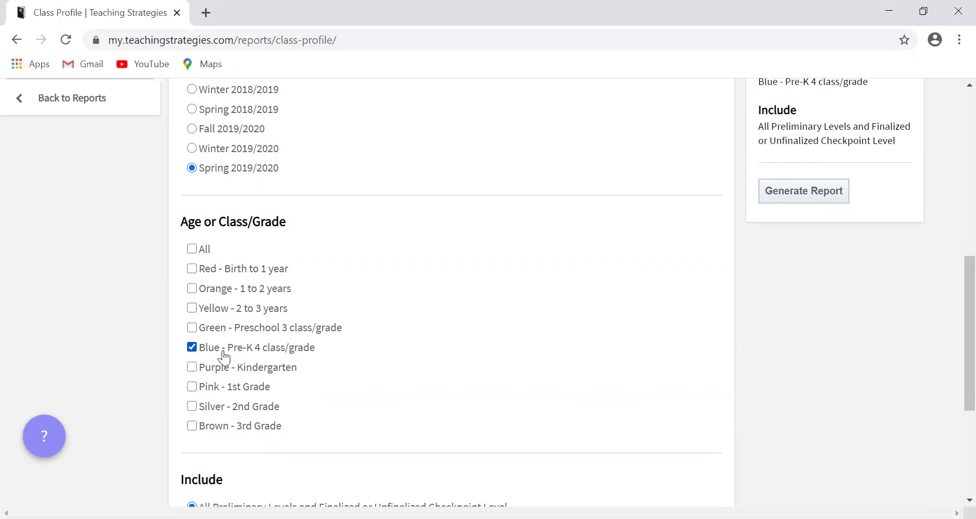
- Include only the Finalized Checkpoint Level and generate the Class Profile report
scroll(271, 362, "down", 2)
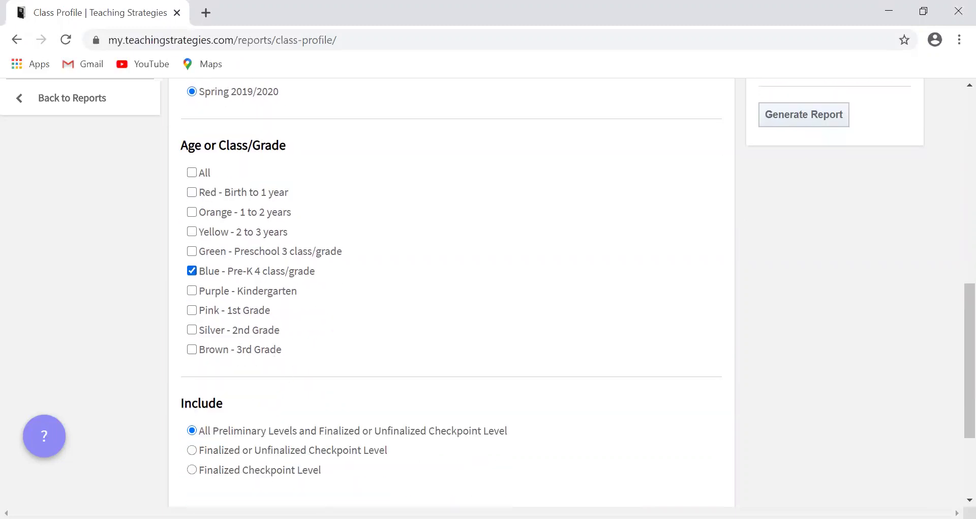
scroll(251, 488, "down", 2)
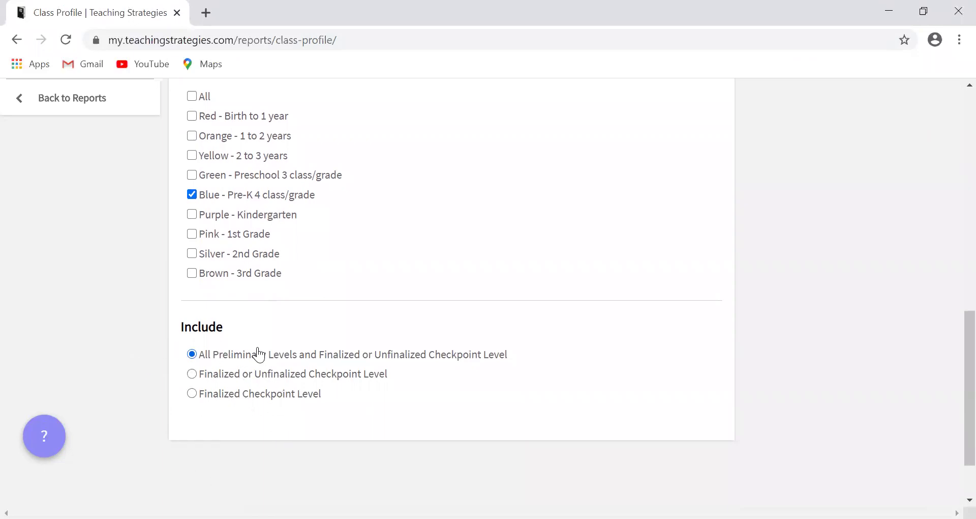
left_click(284, 399)
scroll(260, 328, "up", 7)
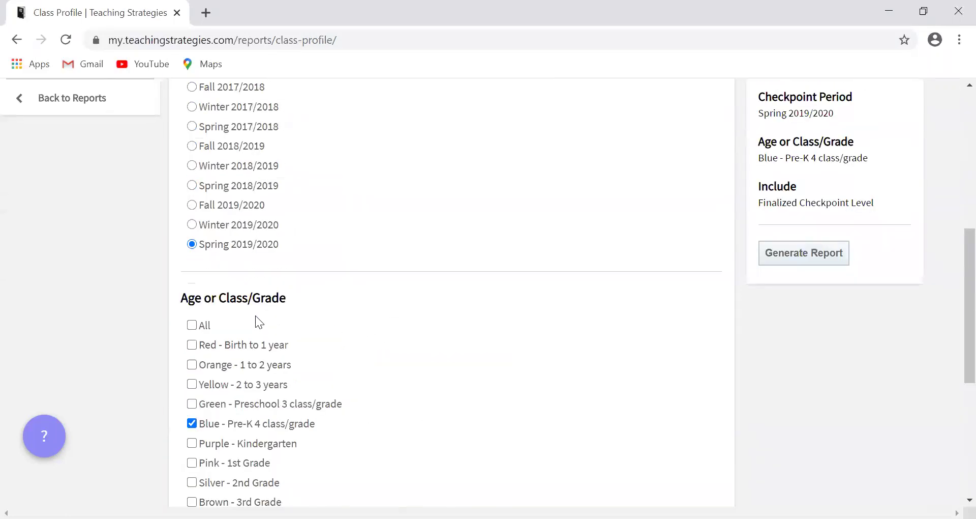
left_click(789, 416)
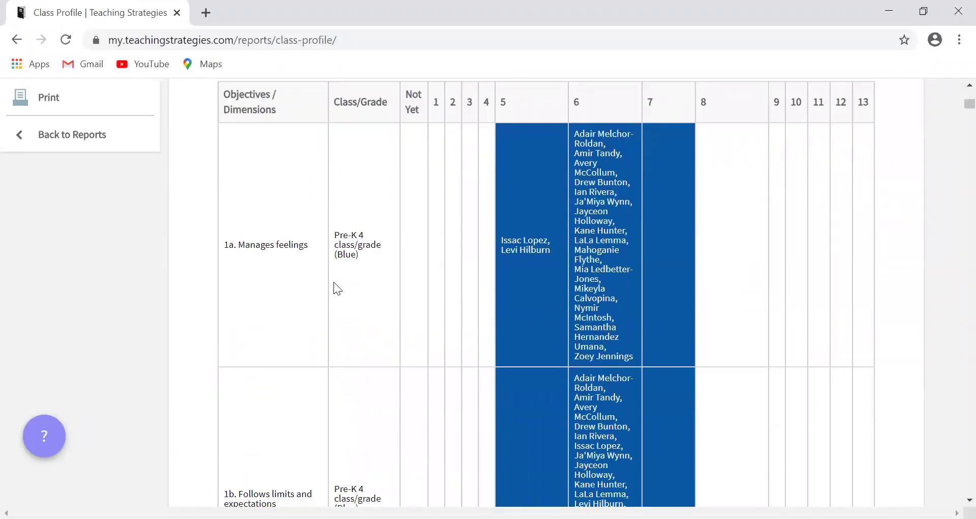
- Examine how the children are placed across the levels for Social-Emotional objectives 1a through 2a
scroll(334, 286, "up", 2)
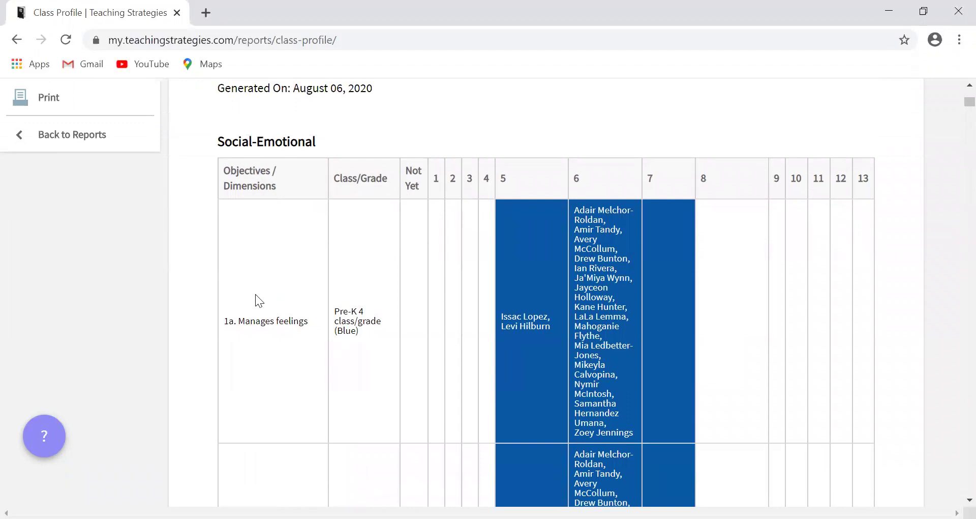
scroll(217, 272, "down", 3)
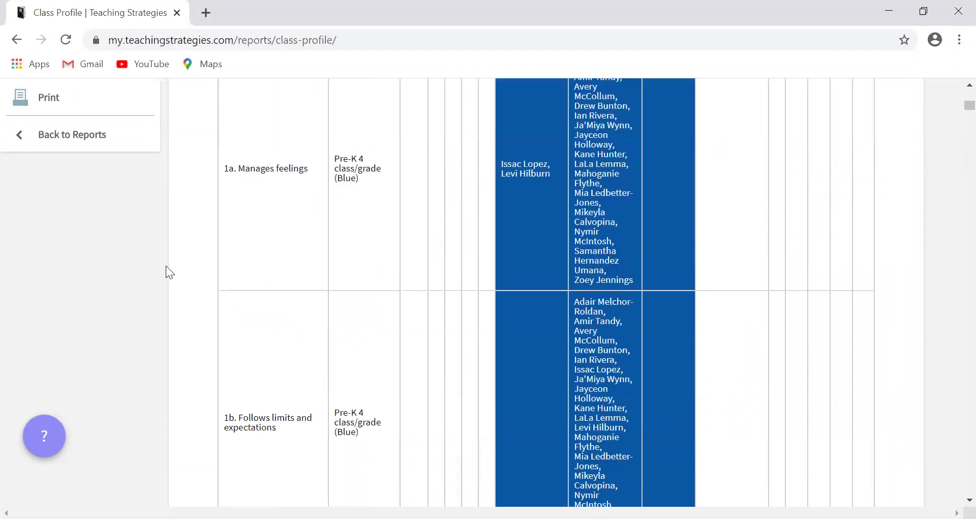
scroll(636, 323, "down", 9)
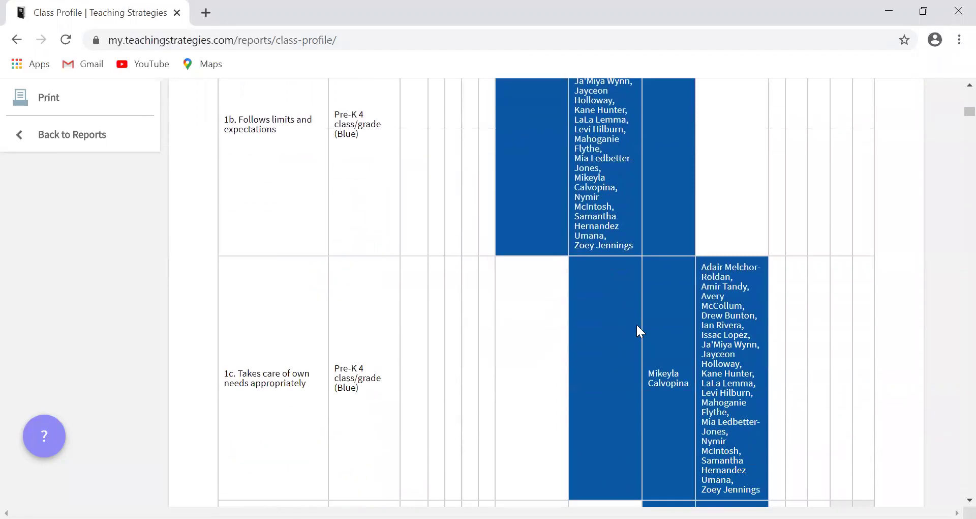
scroll(641, 354, "down", 2)
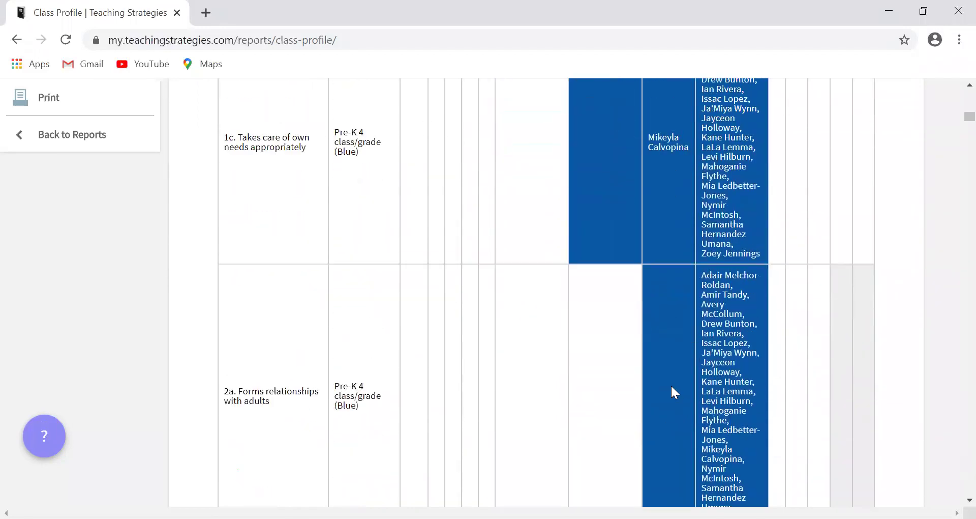
scroll(667, 397, "up", 3)
scroll(871, 402, "down", 2)
scroll(865, 399, "up", 3)
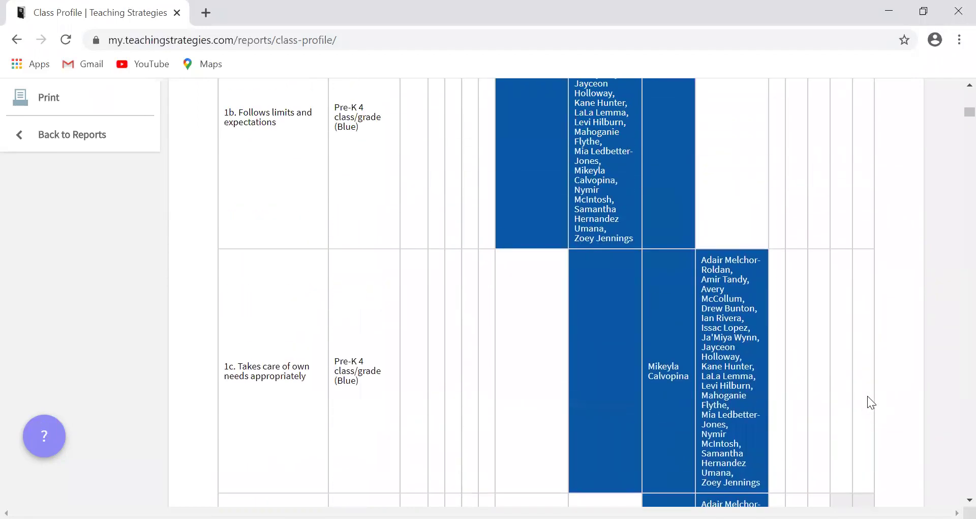
scroll(867, 396, "down", 3)
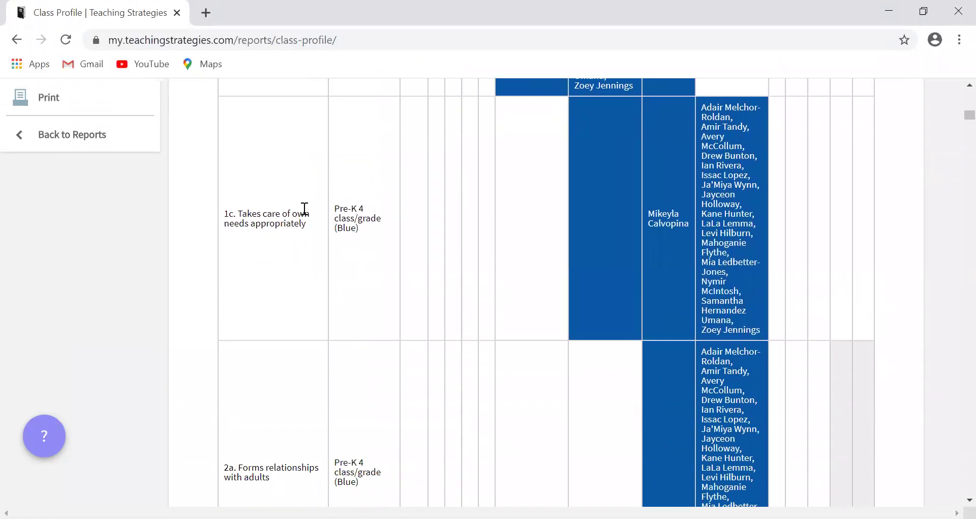
scroll(583, 335, "up", 2)
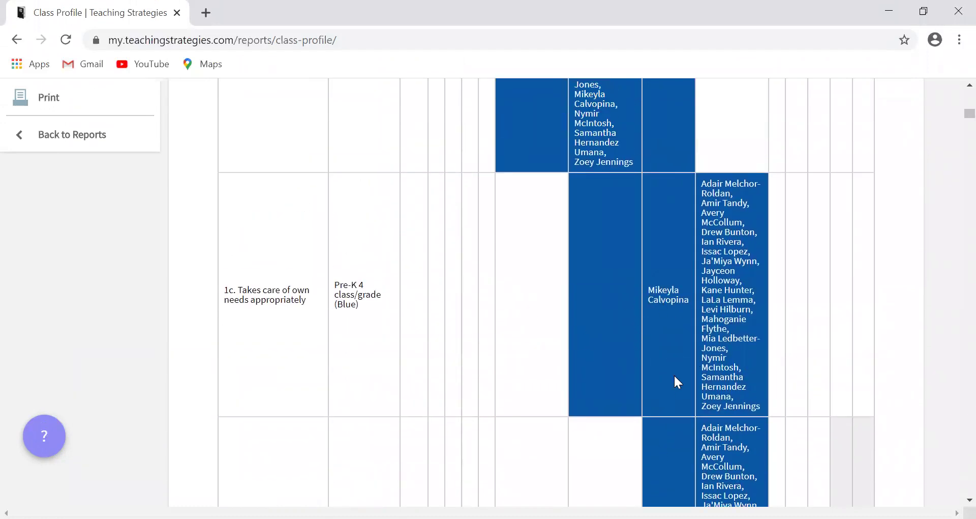
scroll(667, 418, "up", 2)
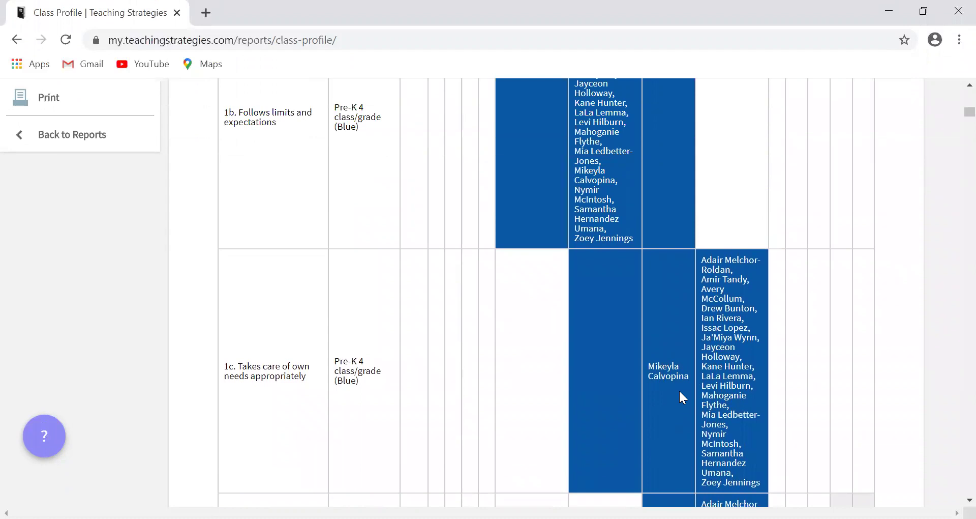
right_click(719, 371)
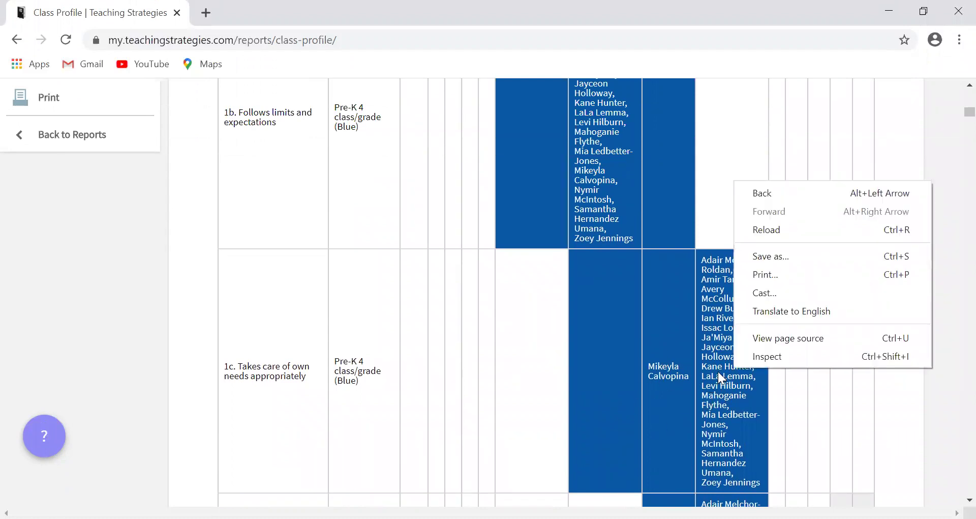
left_click(719, 373)
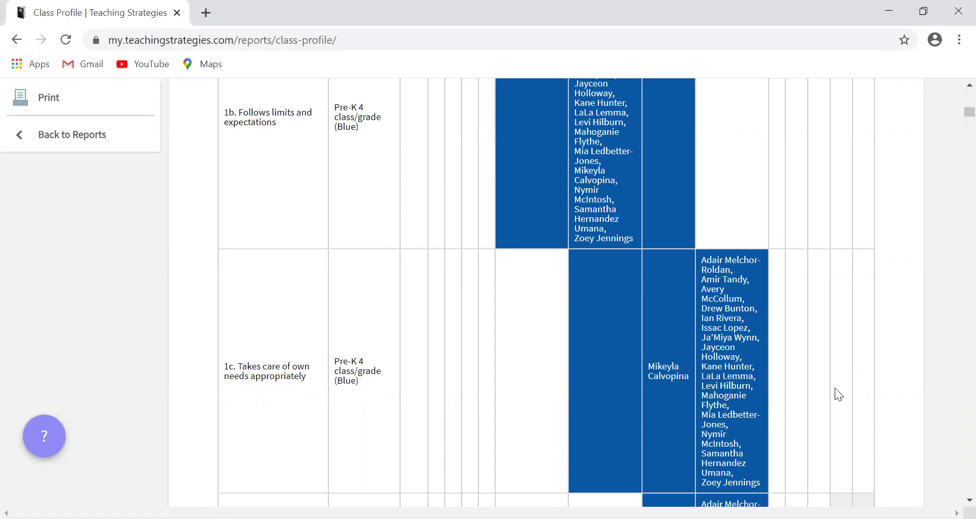
scroll(830, 392, "up", 9)
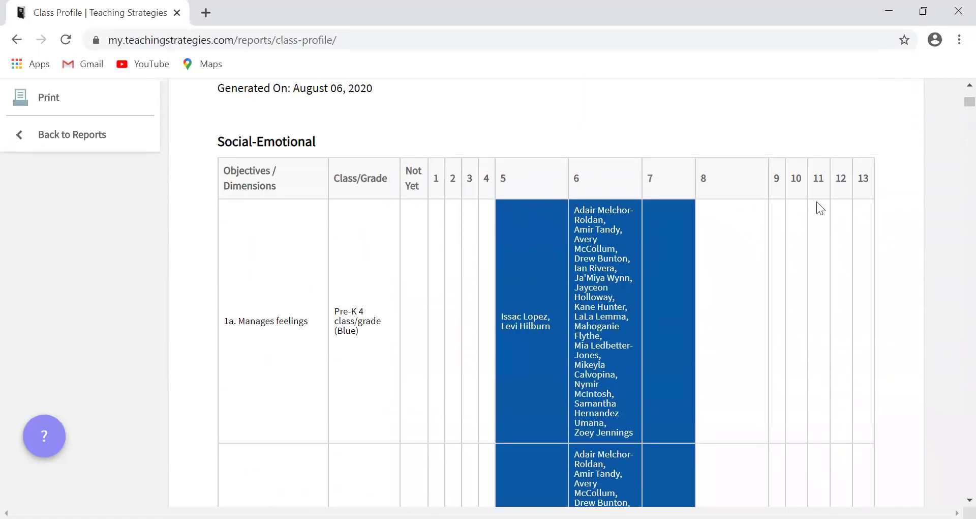
scroll(803, 376, "down", 7)
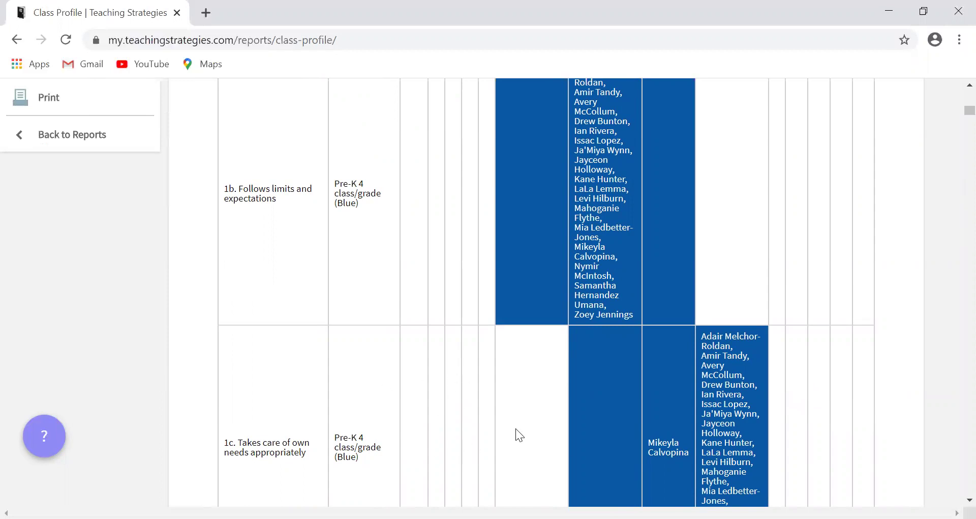
scroll(452, 389, "up", 7)
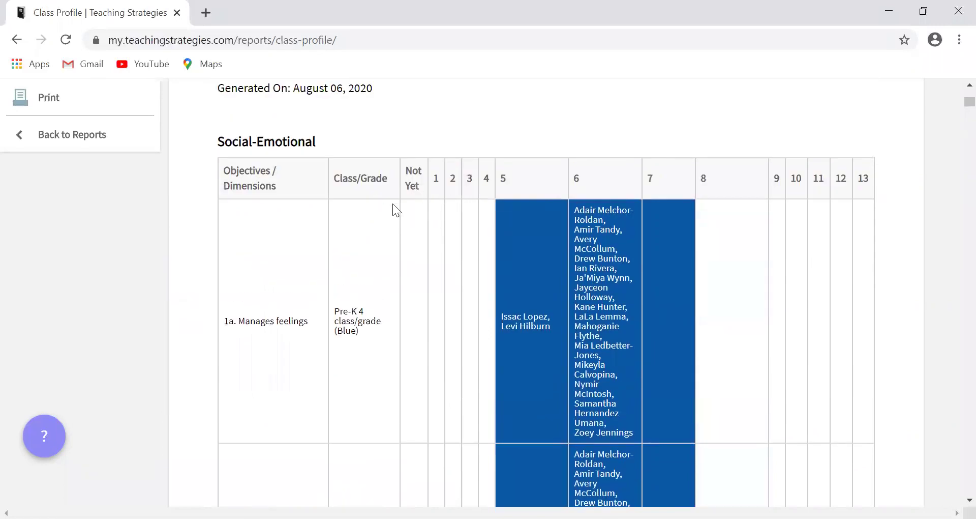
- Compare the children's levels with the blue Pre-K 4 bands for Social-Emotional objectives 1c through 3a
scroll(455, 260, "down", 10)
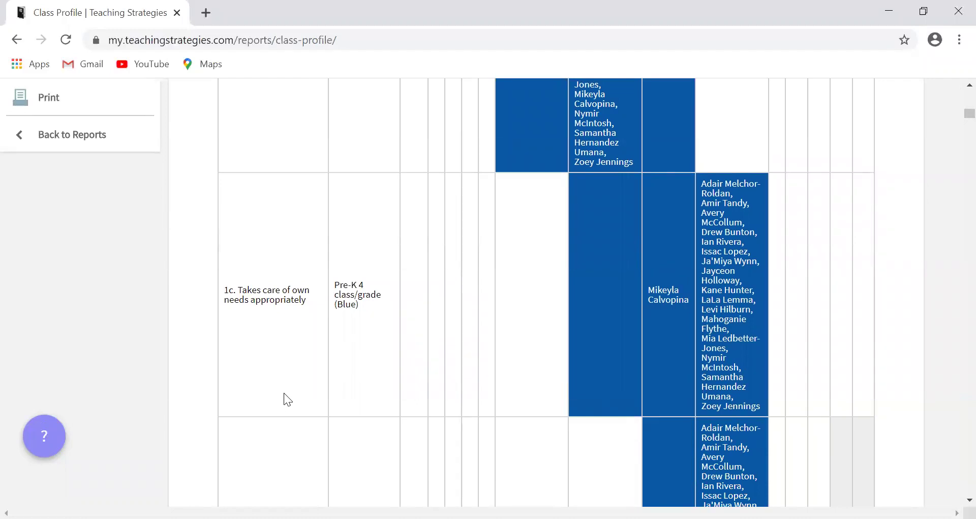
scroll(626, 339, "down", 6)
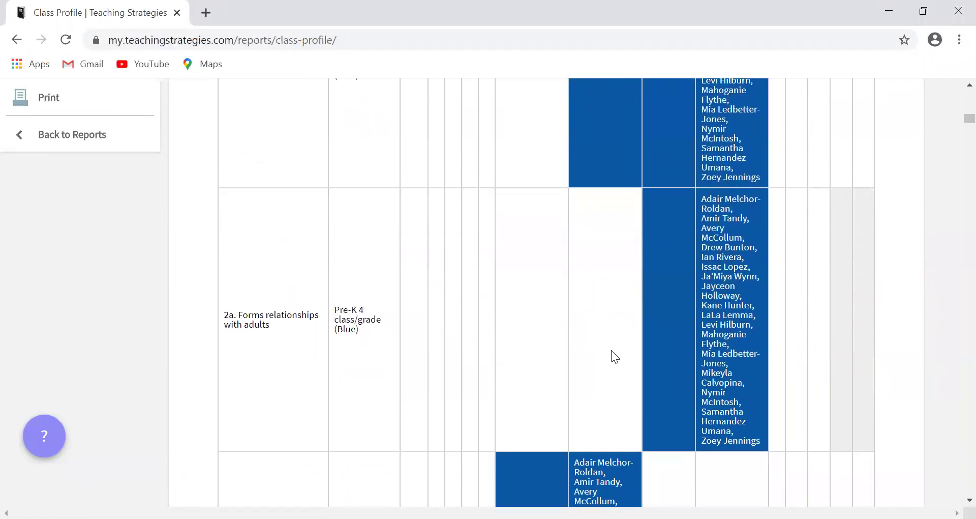
scroll(597, 355, "down", 6)
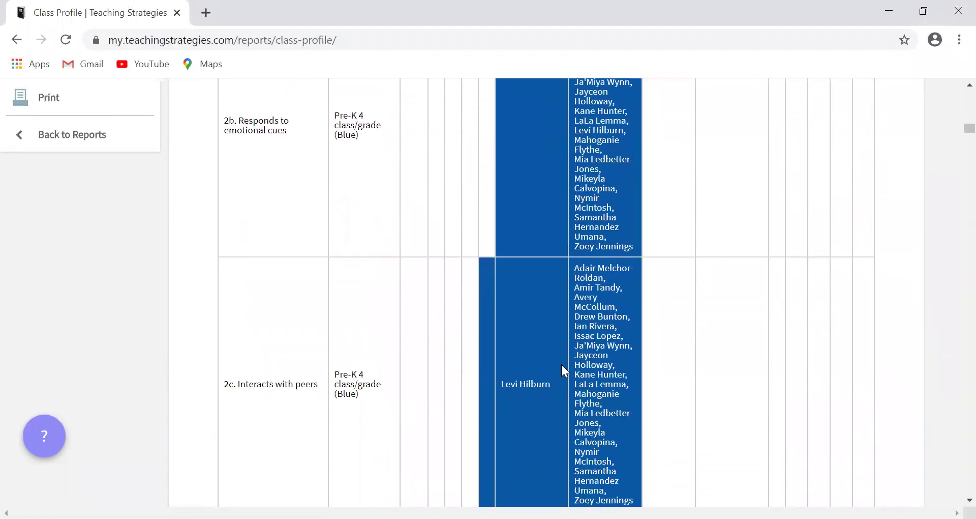
scroll(529, 363, "up", 6)
scroll(505, 363, "down", 11)
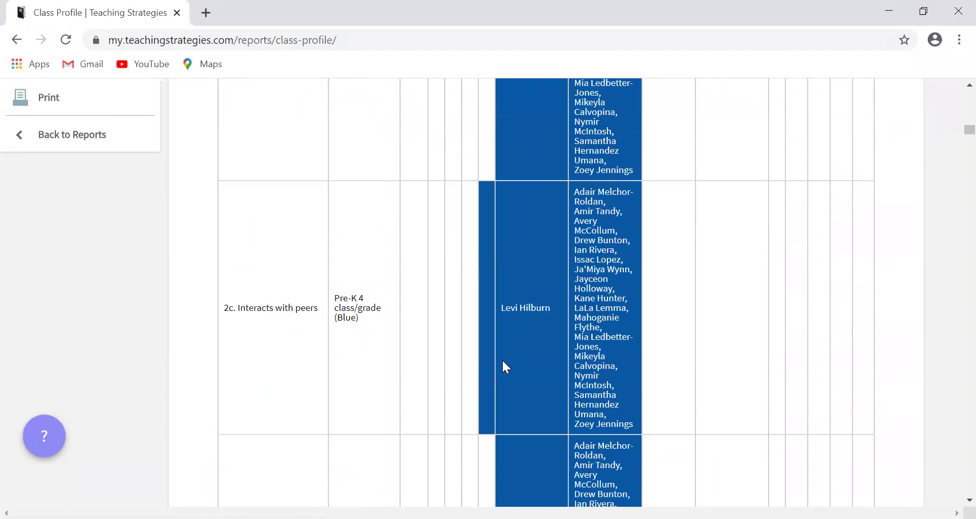
scroll(506, 366, "down", 8)
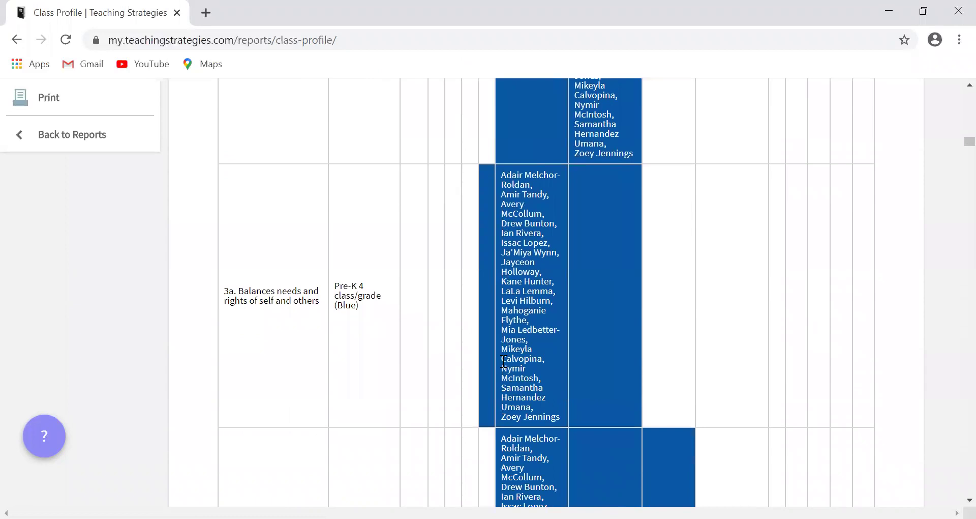
scroll(753, 305, "up", 8)
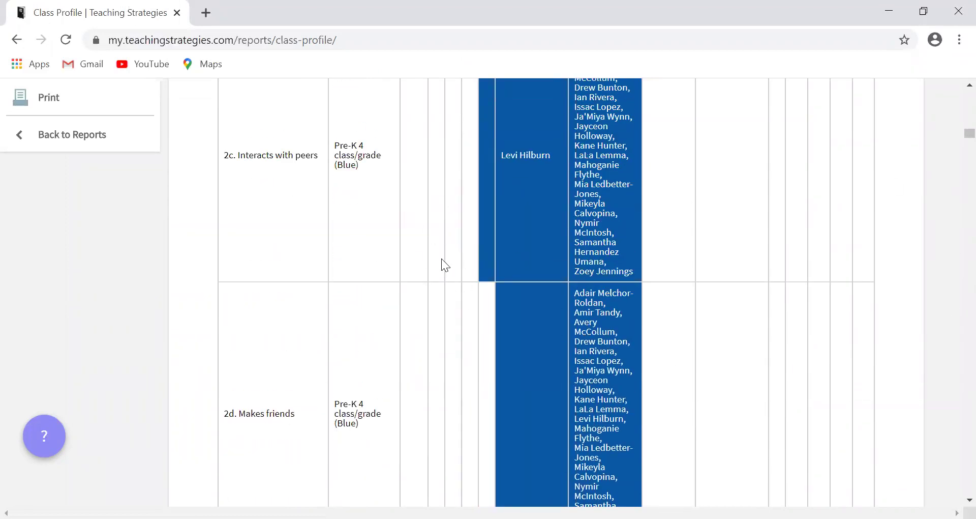
scroll(490, 191, "up", 3)
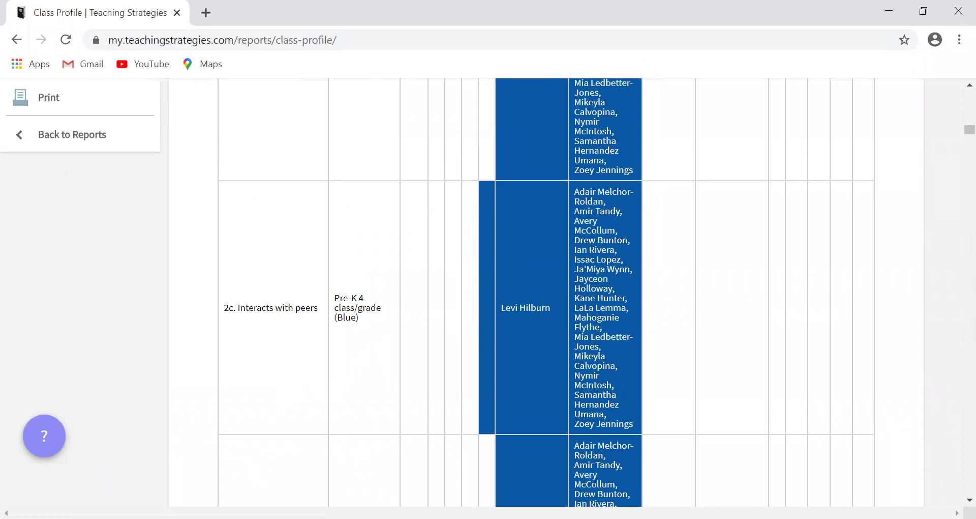
- Review the children's level placements against the blue Pre-K 4 bands from Social-Emotional objective 2c back through 1b
scroll(318, 464, "up", 9)
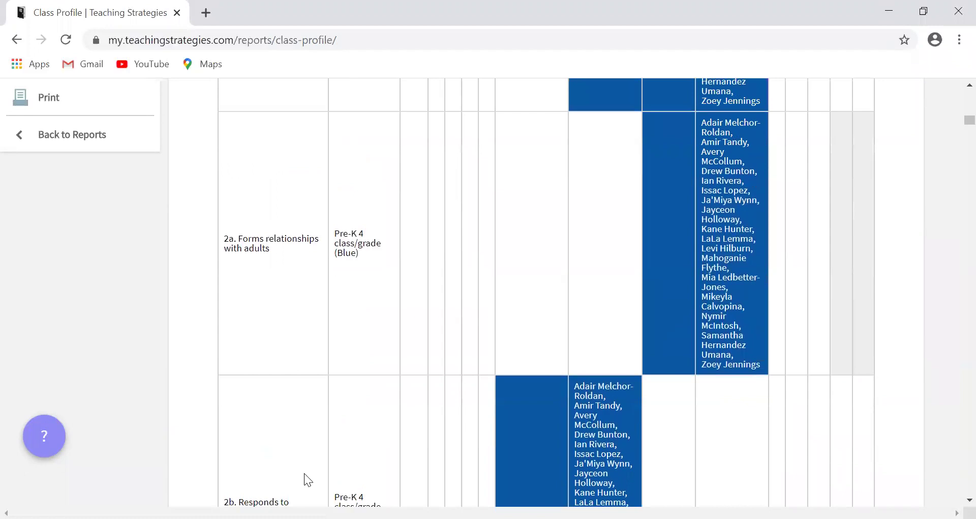
scroll(429, 407, "up", 6)
scroll(513, 313, "down", 1)
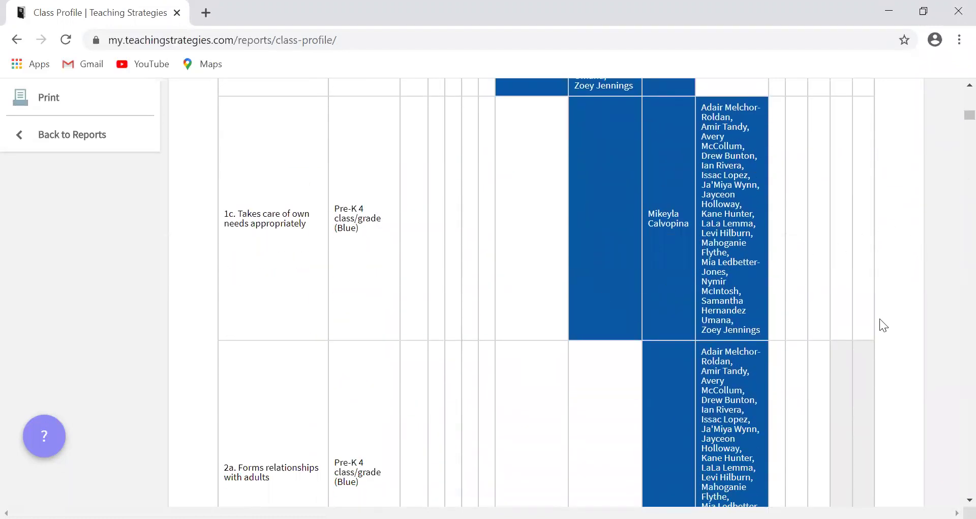
scroll(870, 331, "up", 3)
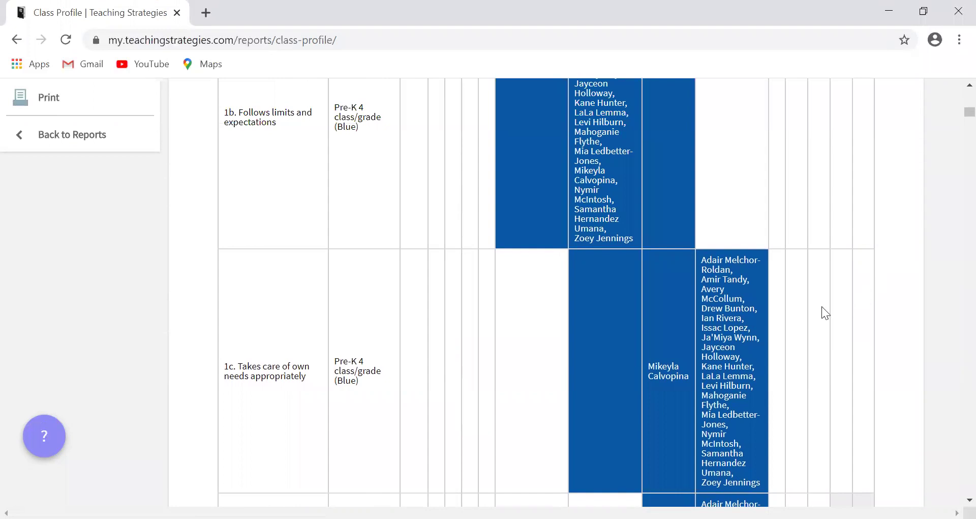
scroll(757, 326, "up", 2)
scroll(756, 340, "up", 3)
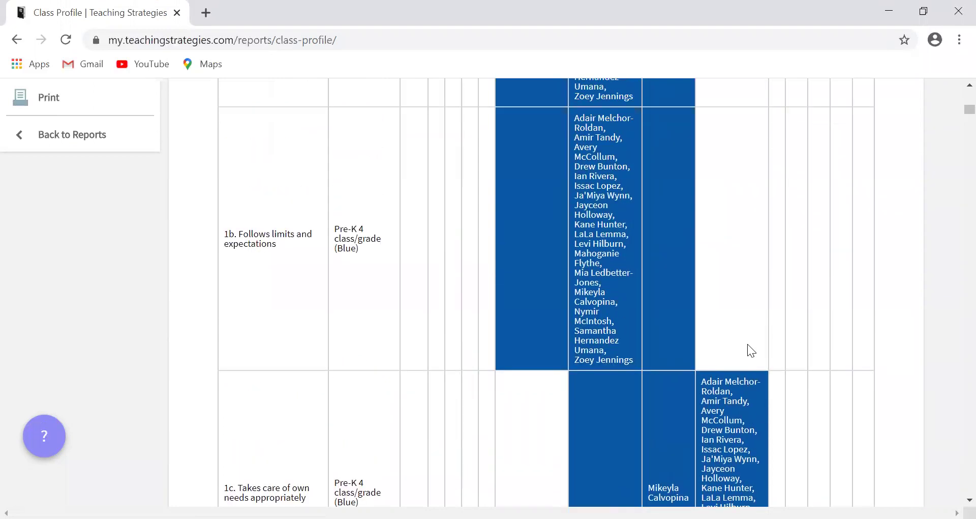
scroll(479, 222, "up", 10)
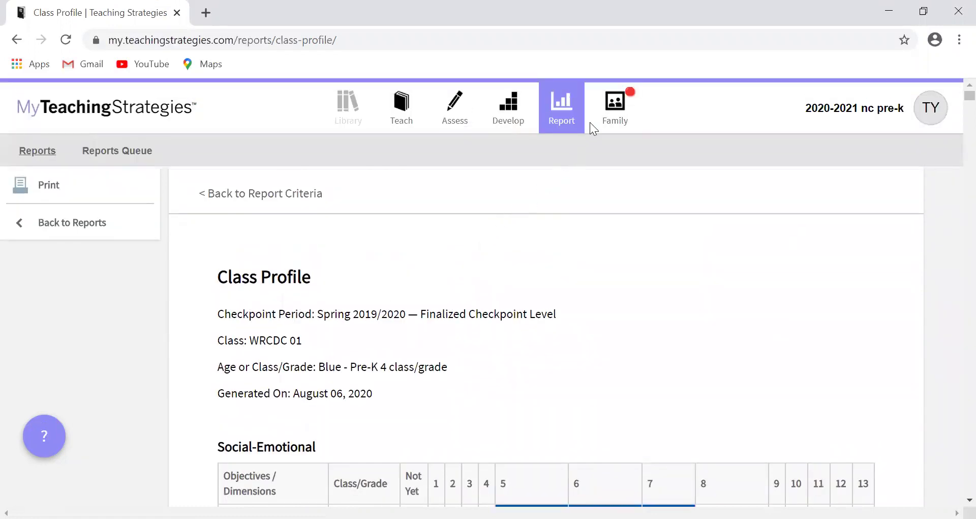
- Return to the report selection and open the Documentation Status report with its documentation counts by area and site
left_click(560, 111)
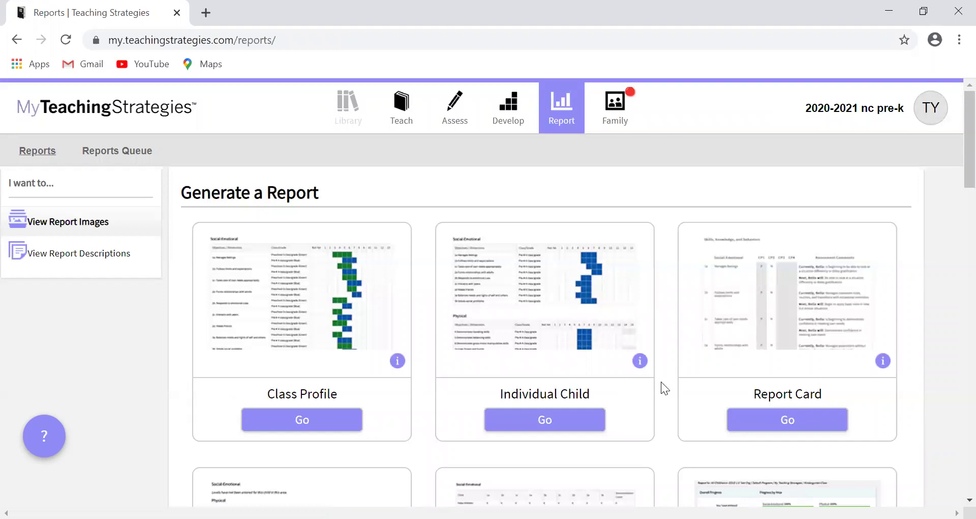
scroll(661, 381, "down", 5)
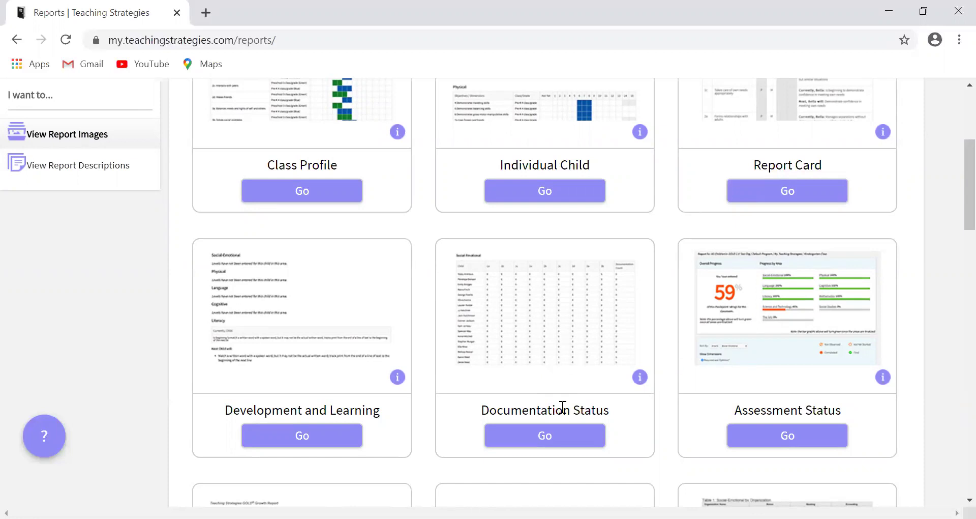
left_click(542, 436)
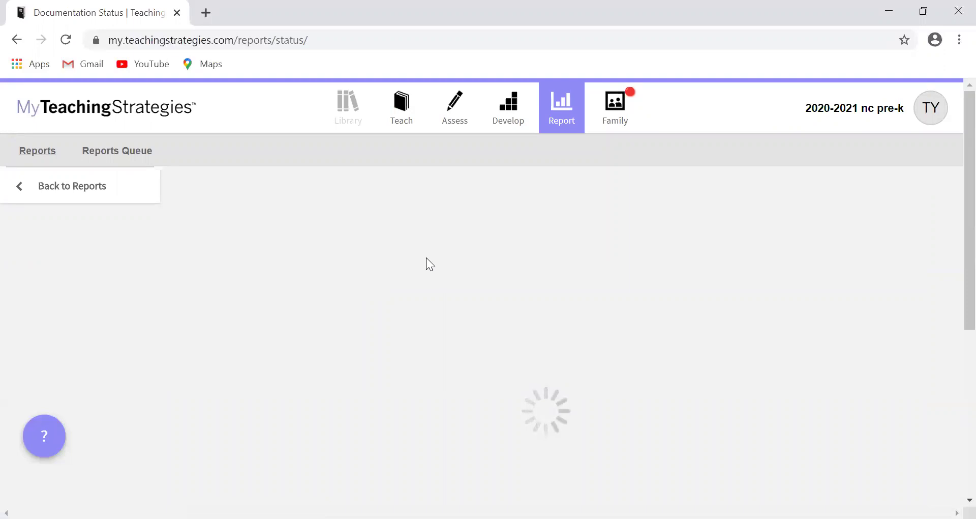
scroll(376, 283, "down", 6)
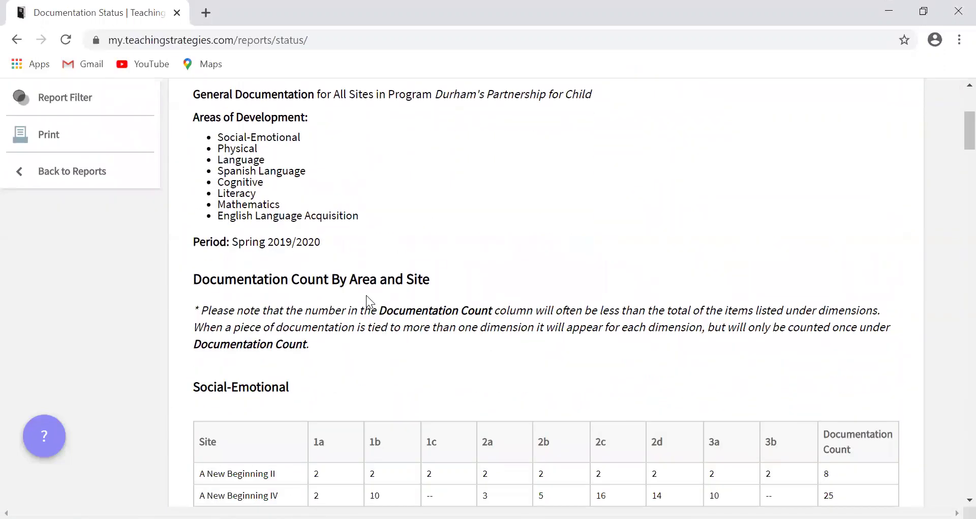
scroll(345, 295, "down", 2)
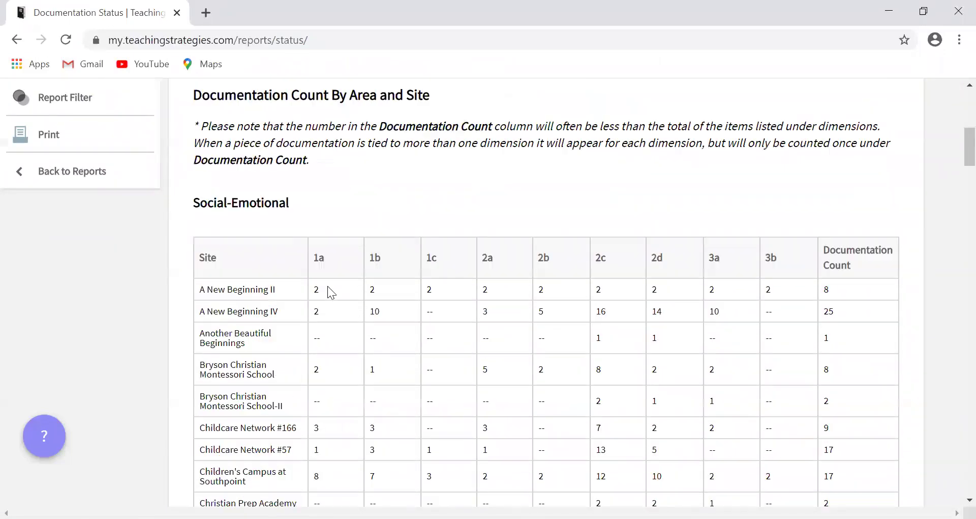
- Filter the Documentation Status report to the White Rock Child Development Center site, the class's teacher and class WRCDC 01
scroll(327, 290, "up", 8)
left_click(77, 119)
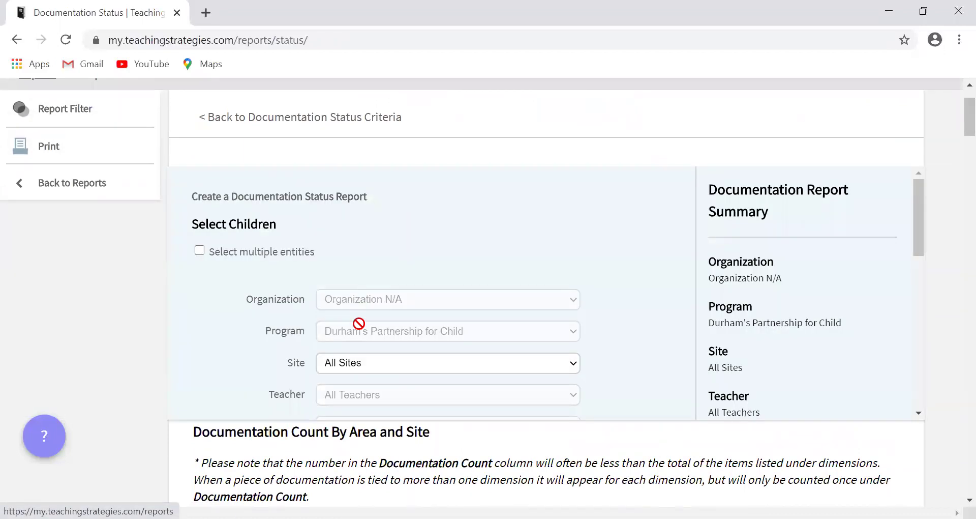
scroll(346, 320, "down", 3)
left_click(363, 211)
scroll(407, 419, "down", 2)
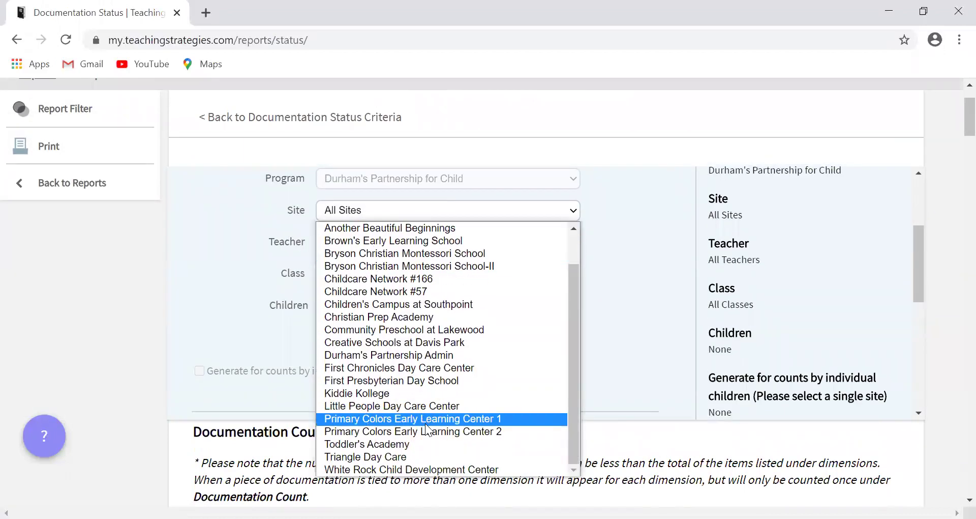
left_click(430, 467)
left_click(377, 249)
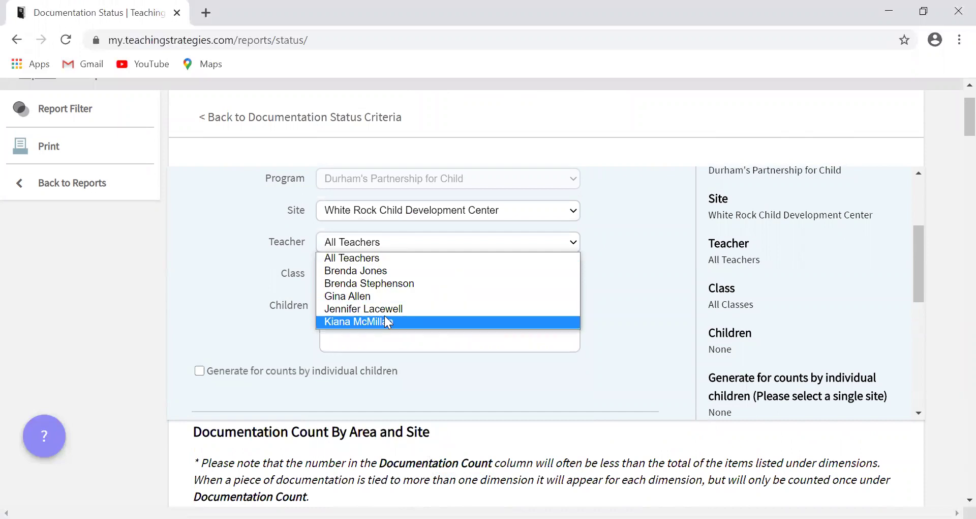
left_click(385, 291)
left_click(383, 277)
left_click(383, 304)
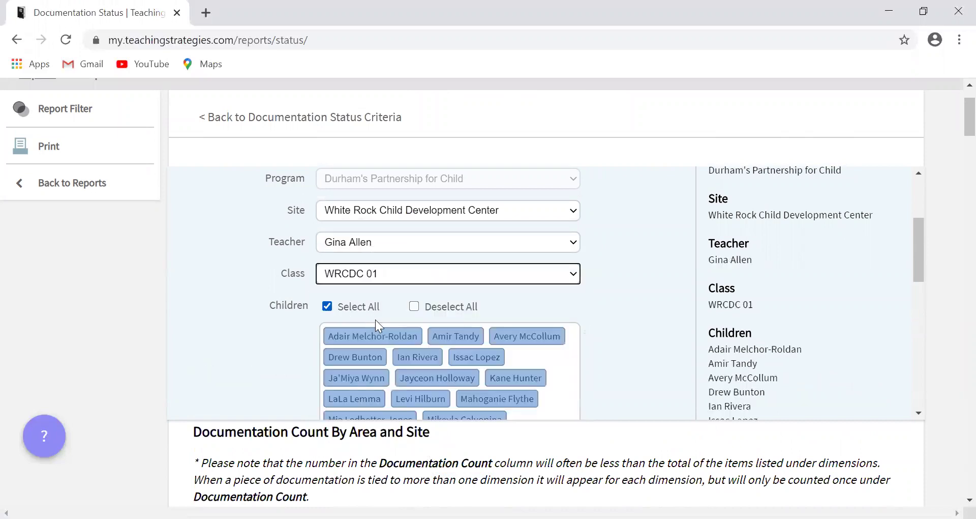
- Include the documentation total and entities without documentation for Spring 2019/2020, and generate the filtered Documentation Status report
scroll(378, 325, "down", 3)
scroll(381, 307, "up", 2)
scroll(509, 325, "down", 2)
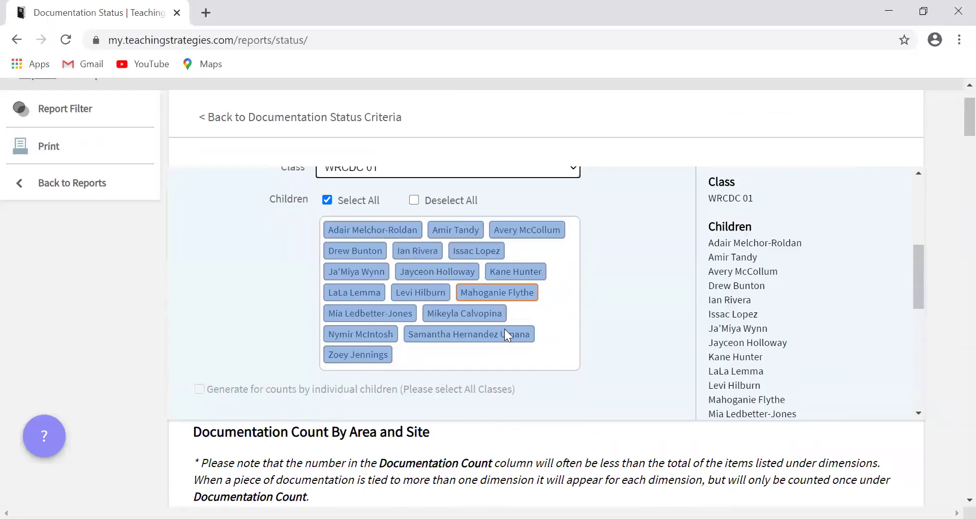
scroll(438, 294, "up", 2)
scroll(427, 294, "down", 5)
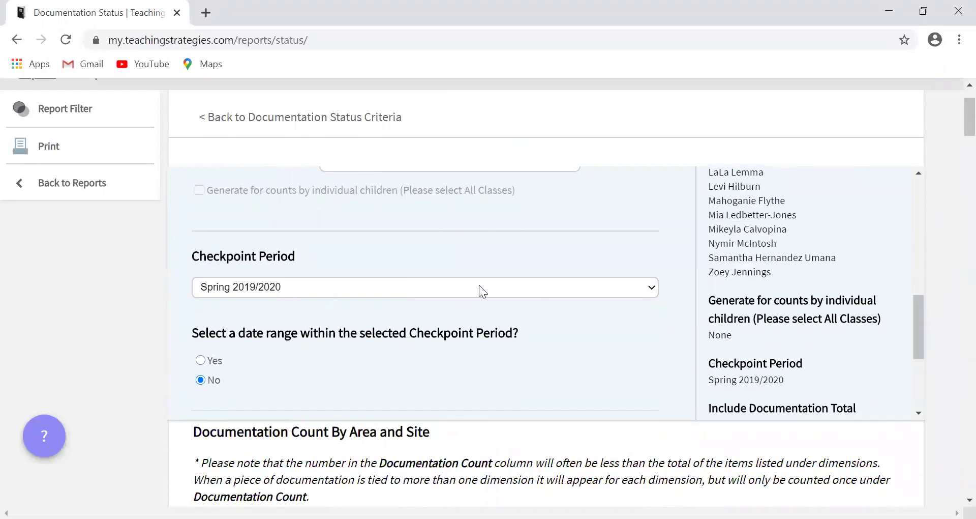
scroll(275, 265, "down", 3)
scroll(283, 233, "up", 2)
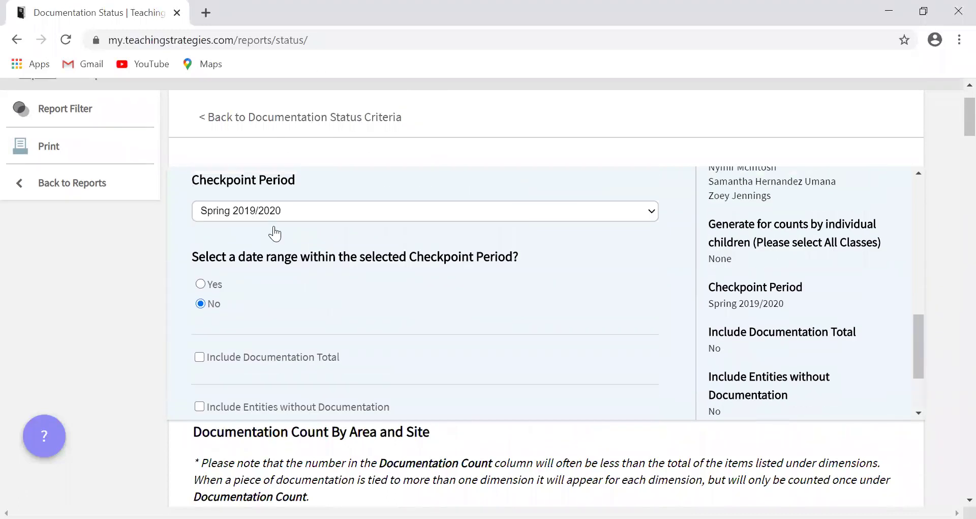
scroll(285, 255, "down", 2)
left_click(274, 286)
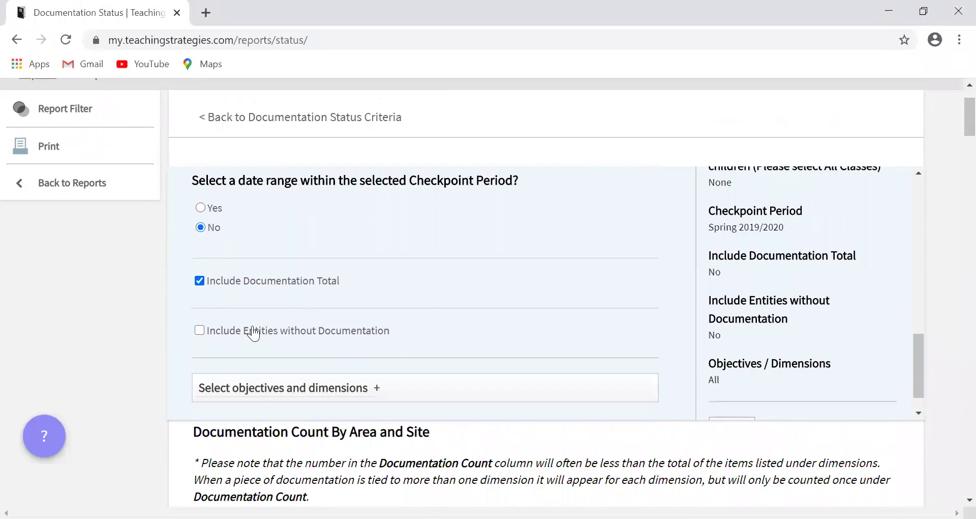
left_click(252, 331)
scroll(284, 325, "down", 1)
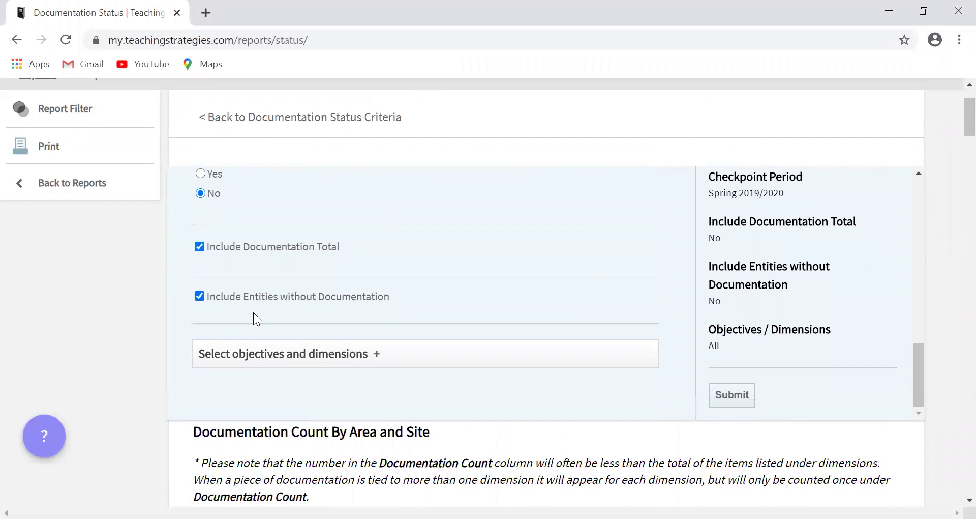
left_click(753, 395)
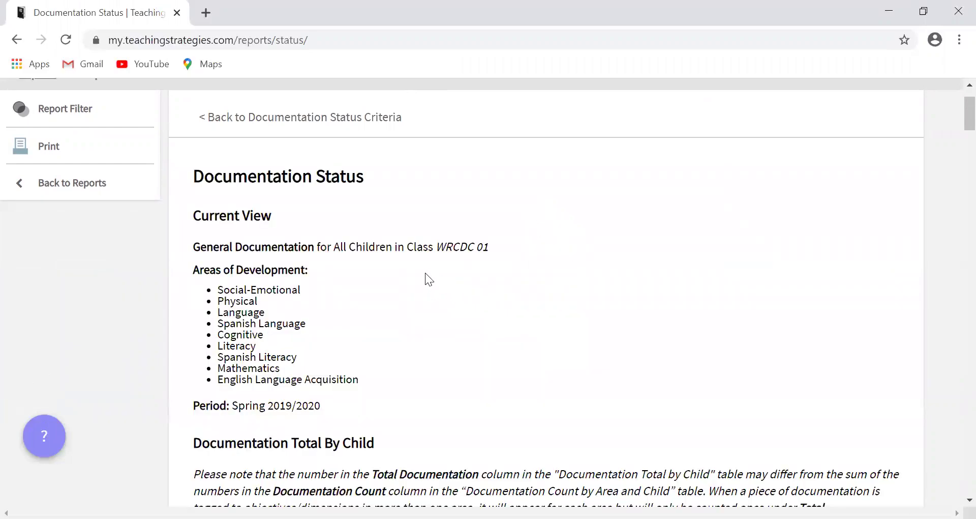
- Examine each child's total documentation with and without objectives/dimensions and with preliminary ratings
scroll(425, 279, "down", 8)
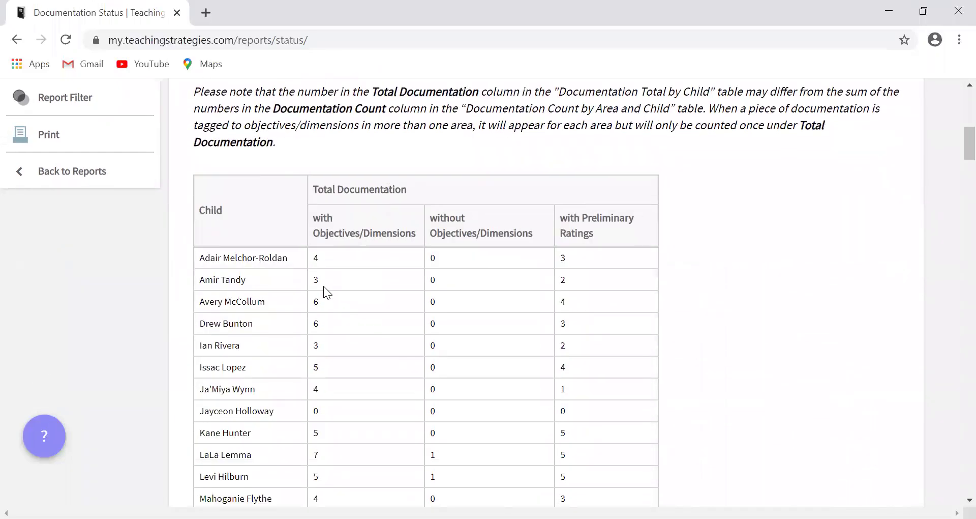
scroll(323, 286, "down", 2)
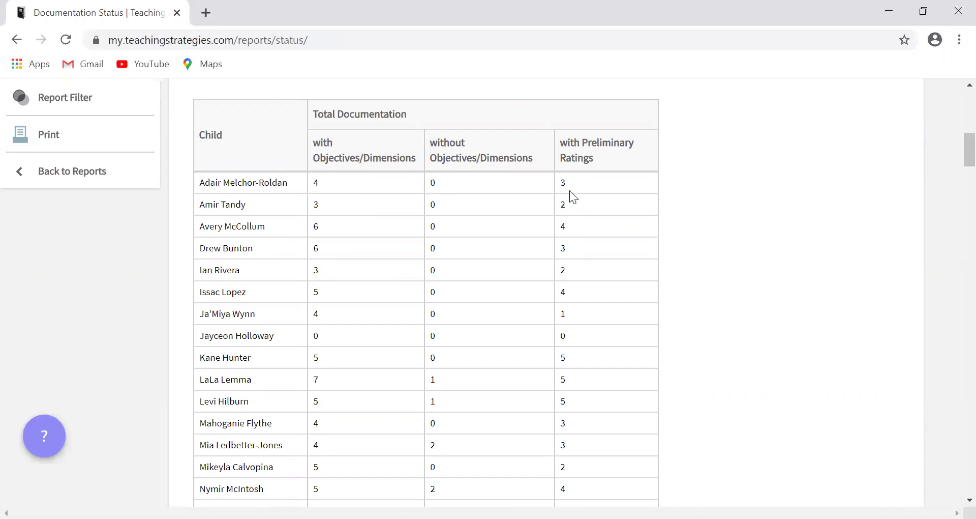
scroll(569, 191, "down", 2)
scroll(274, 363, "down", 7)
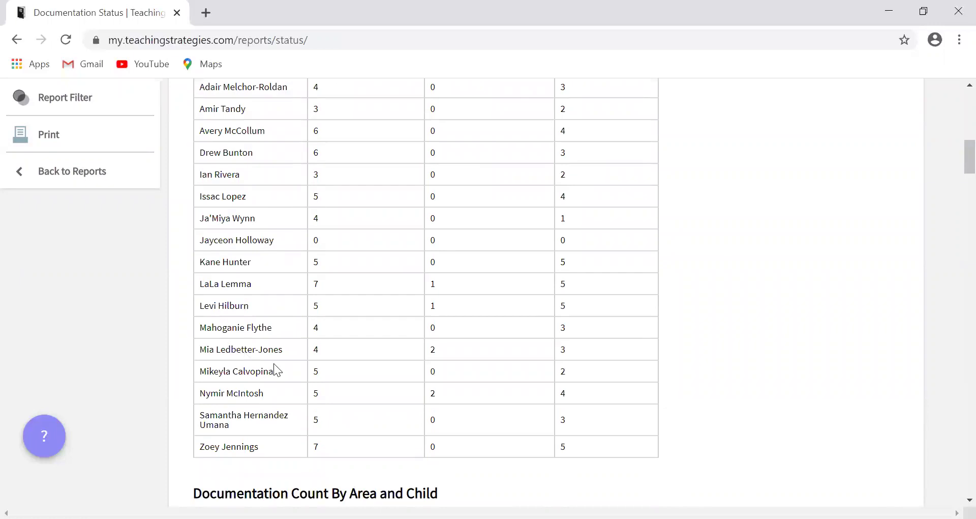
- Examine the documentation counts per child and objective in the Social-Emotional and Physical areas
scroll(454, 271, "down", 3)
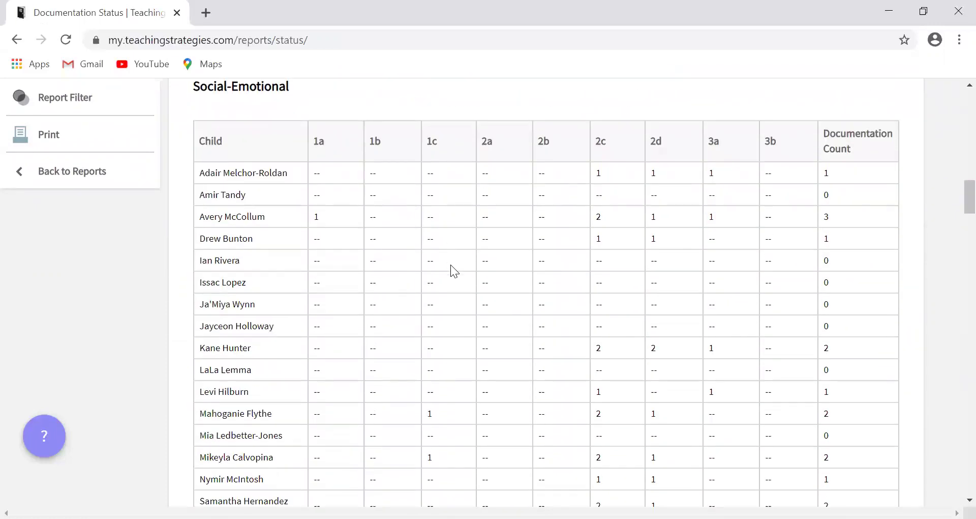
scroll(222, 229, "up", 3)
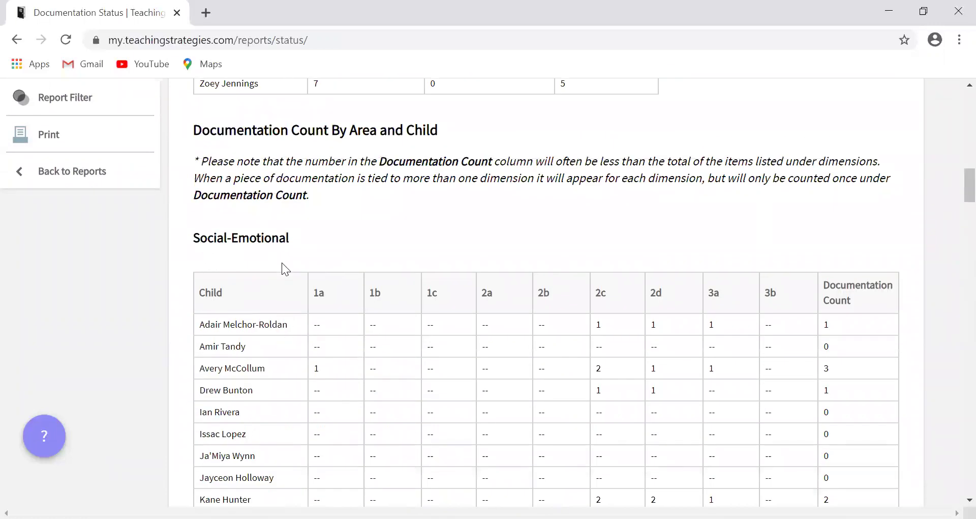
scroll(290, 280, "down", 5)
scroll(305, 292, "down", 2)
scroll(316, 295, "up", 6)
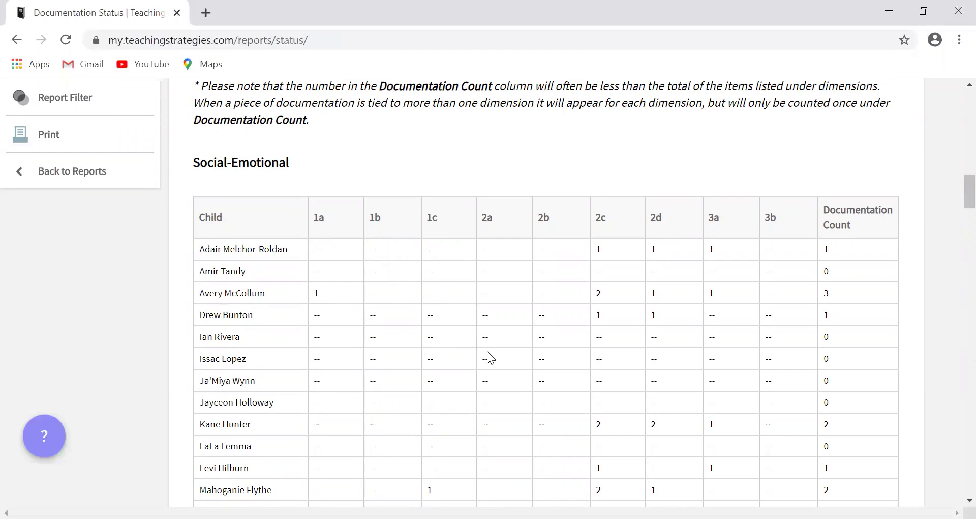
scroll(291, 261, "up", 2)
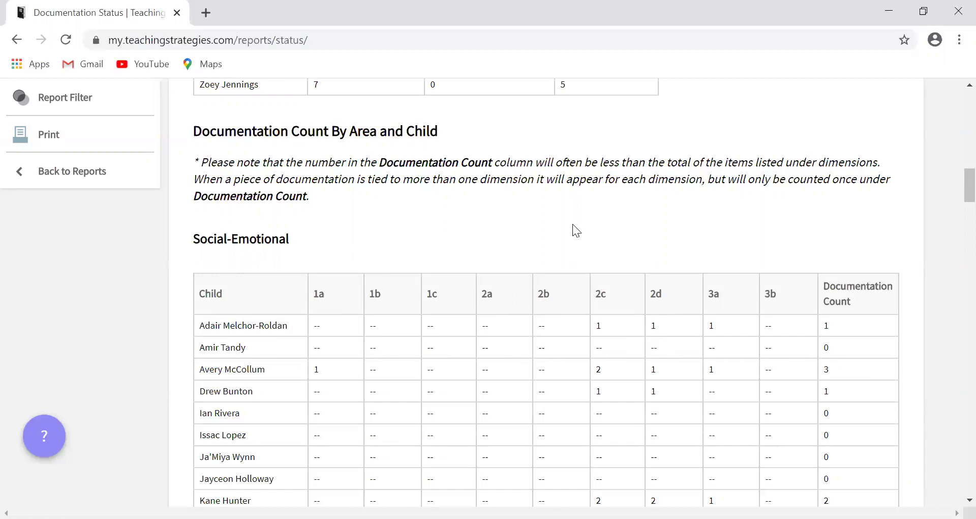
scroll(573, 225, "down", 7)
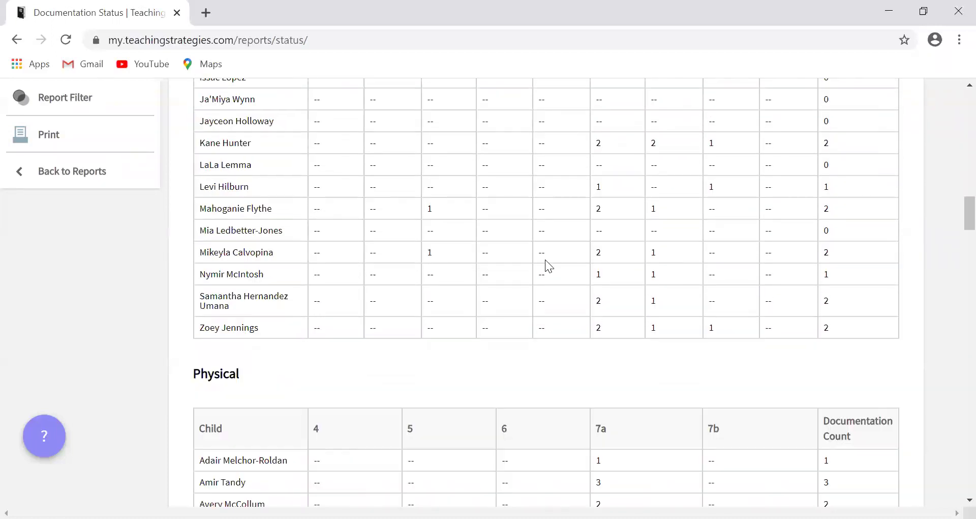
scroll(545, 259, "down", 2)
scroll(267, 359, "down", 5)
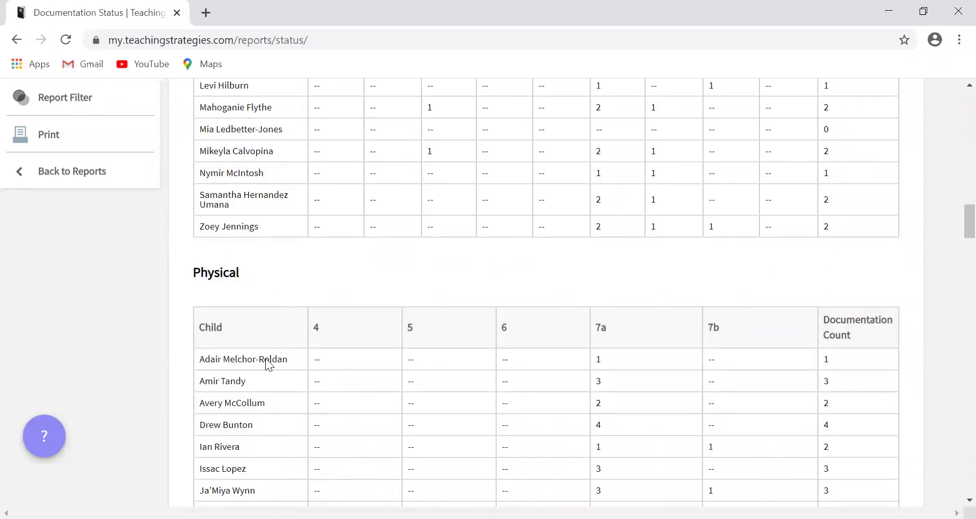
- Return to the report selection and open the Development and Learning report
scroll(310, 369, "up", 2)
scroll(317, 370, "up", 15)
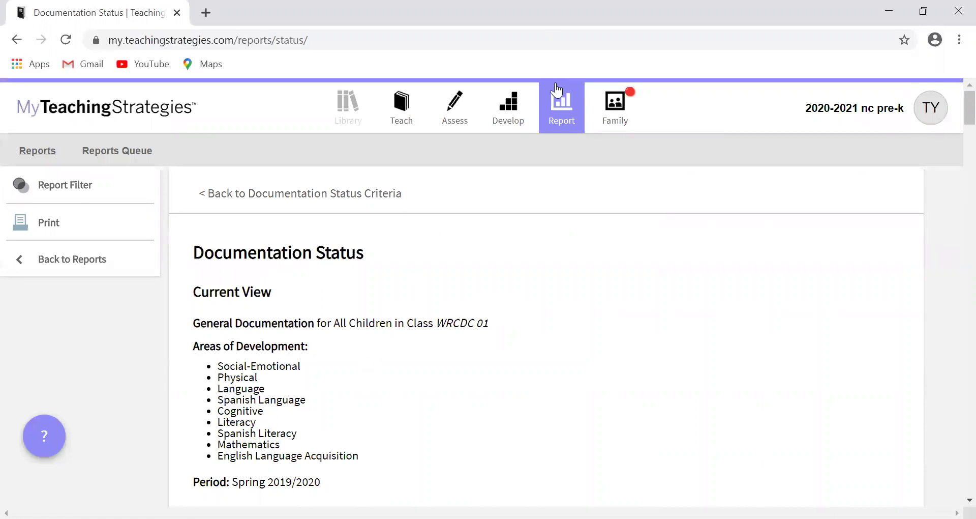
left_click(562, 126)
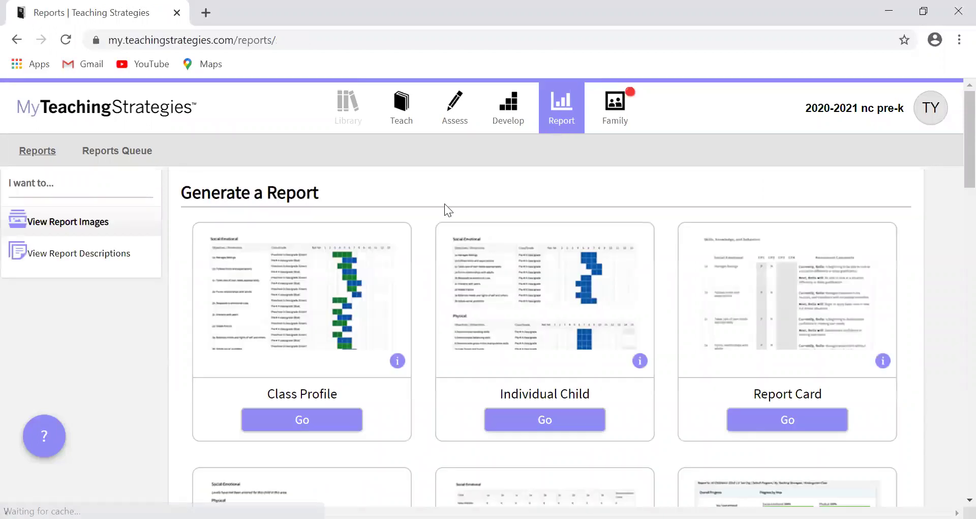
scroll(497, 221, "down", 6)
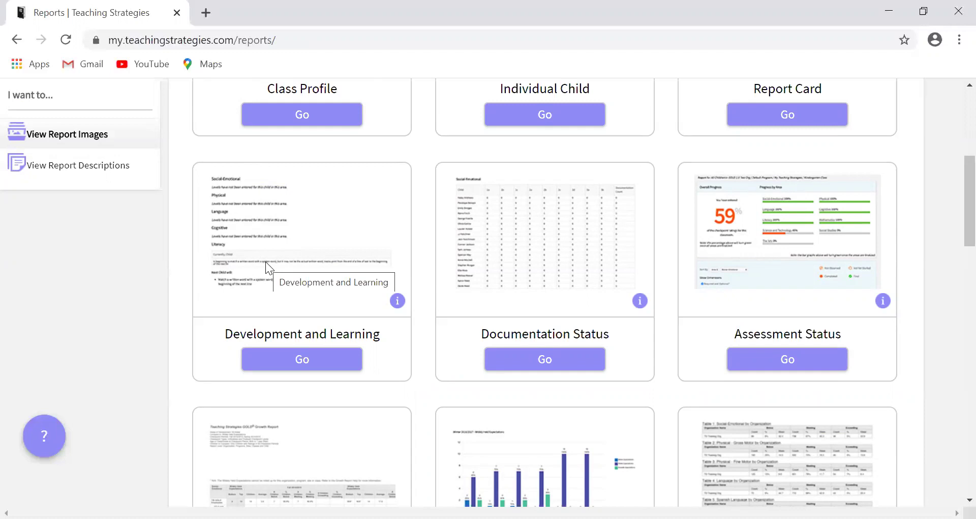
left_click(331, 365)
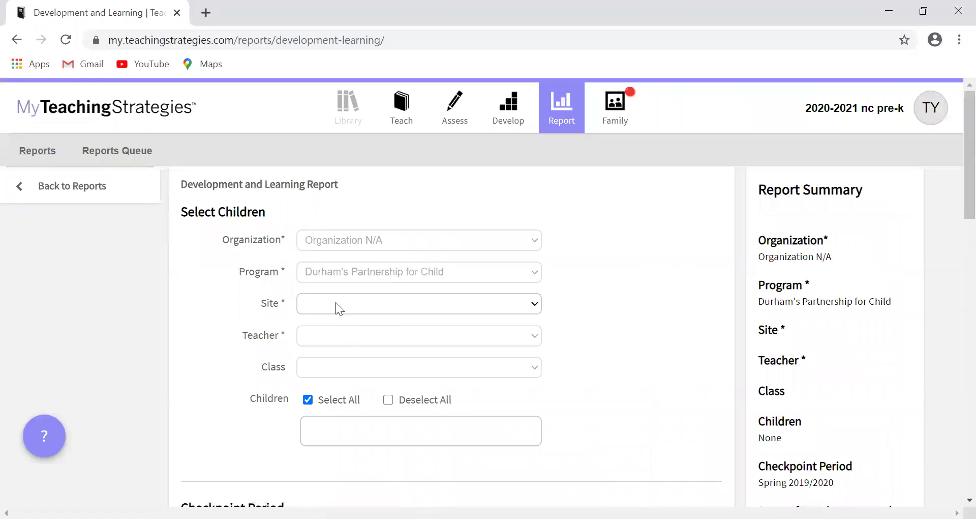
- Set the Development and Learning report's site to White Rock Child Development Center, choose the class's teacher, and select class WRCDC 01
left_click(336, 303)
scroll(341, 288, "down", 1)
left_click(341, 285)
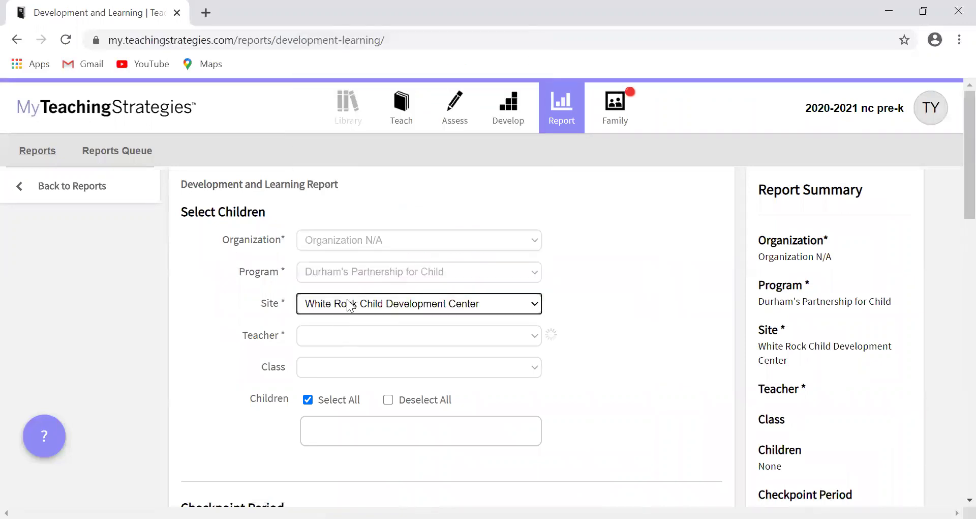
left_click(336, 331)
left_click(333, 390)
left_click(332, 368)
left_click(335, 395)
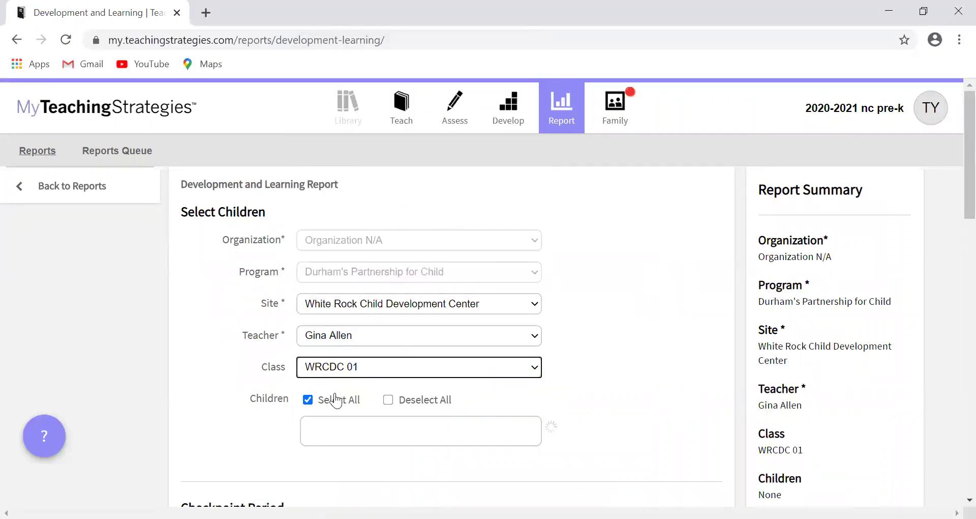
- Limit the levels included in the Development and Learning report to Finalized Checkpoint Level
scroll(305, 402, "down", 5)
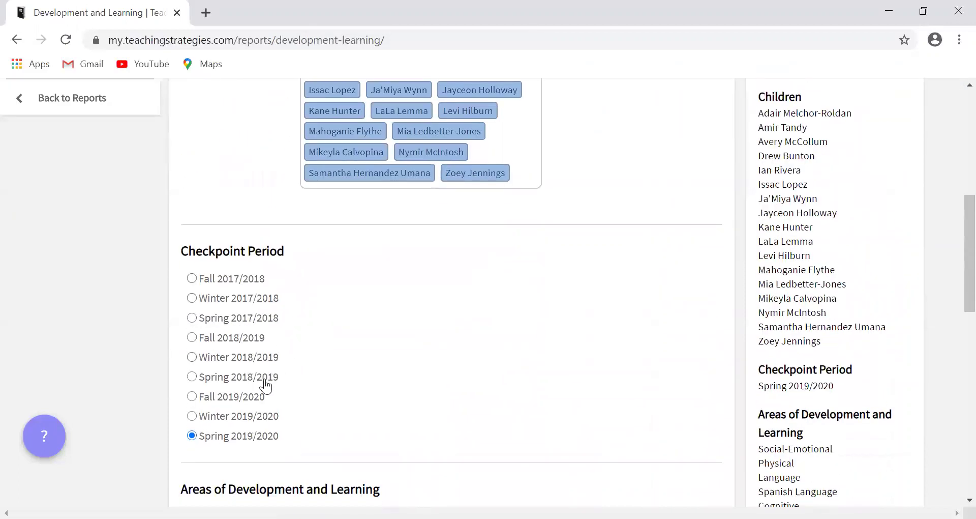
scroll(265, 387, "down", 3)
scroll(233, 294, "up", 6)
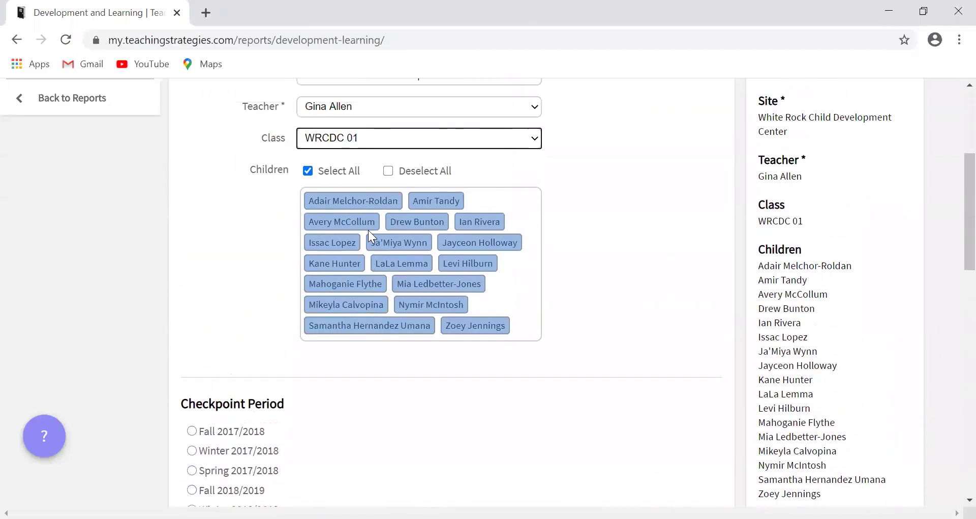
scroll(353, 249, "down", 2)
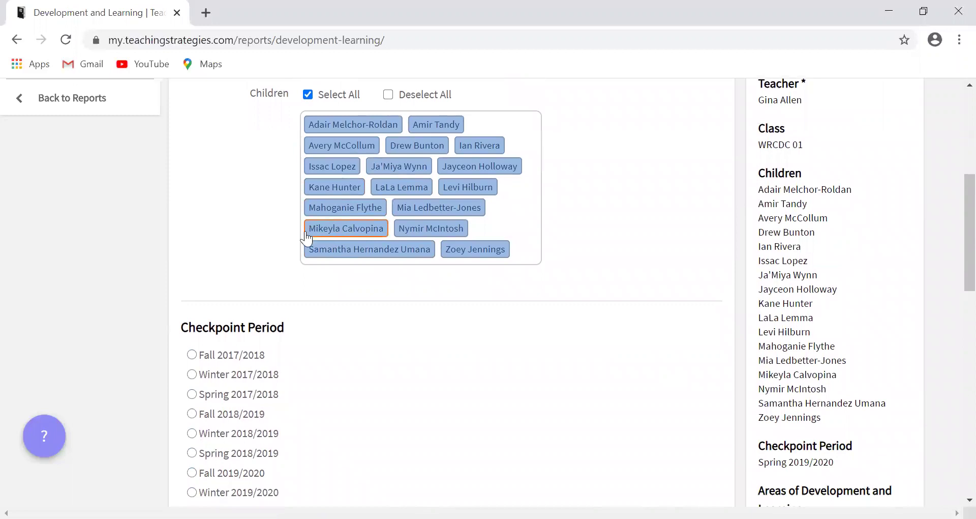
scroll(279, 232, "down", 2)
scroll(254, 342, "down", 4)
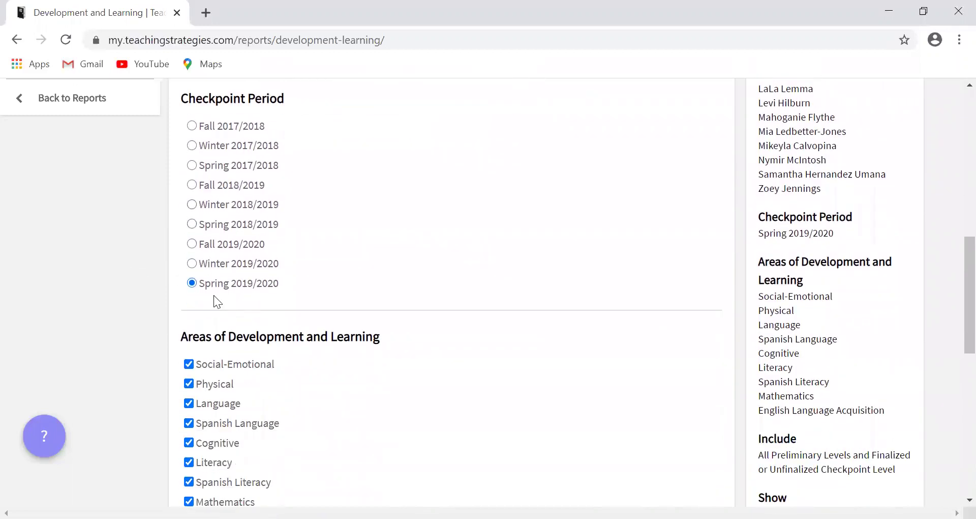
scroll(214, 298, "down", 2)
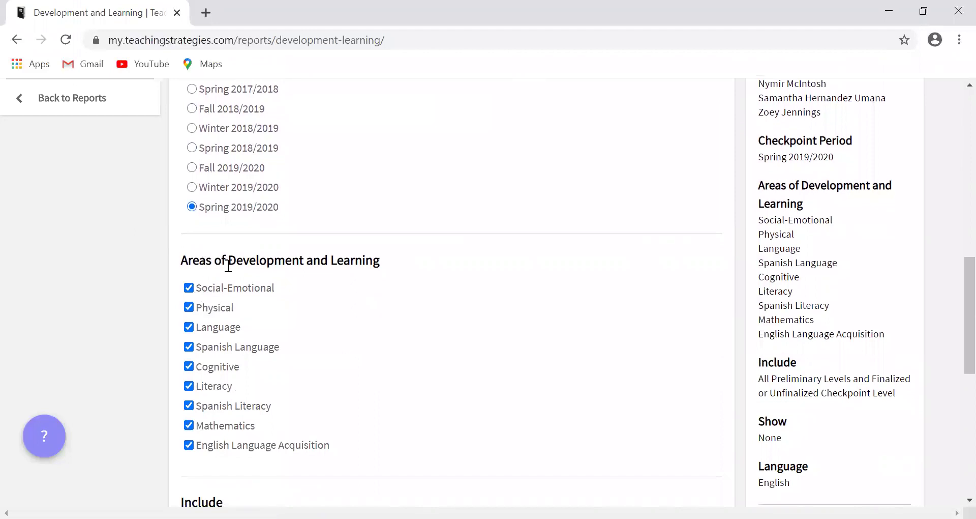
scroll(221, 266, "down", 2)
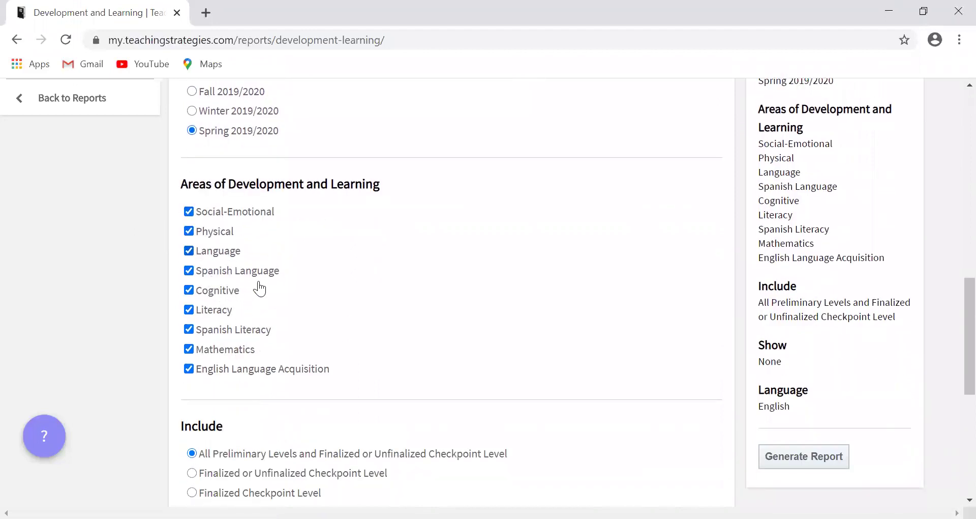
scroll(239, 354, "down", 2)
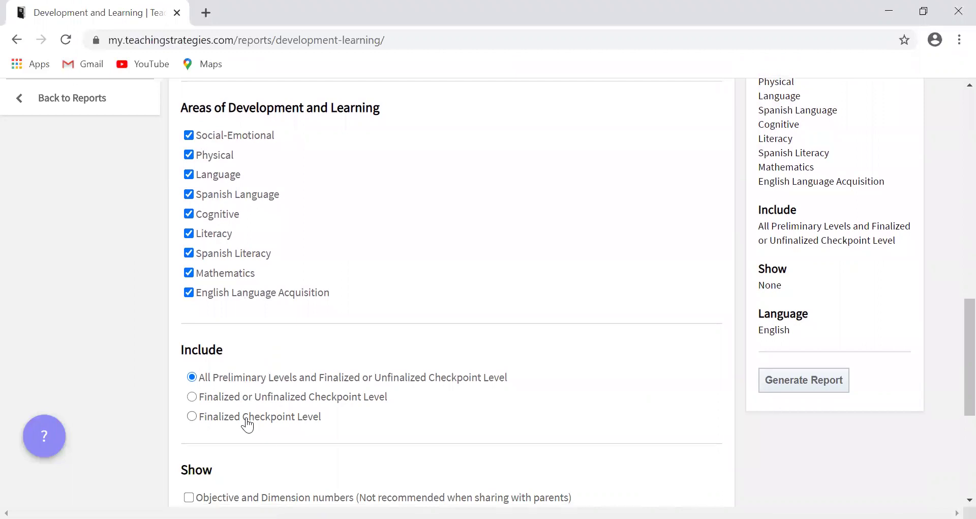
scroll(196, 356, "down", 2)
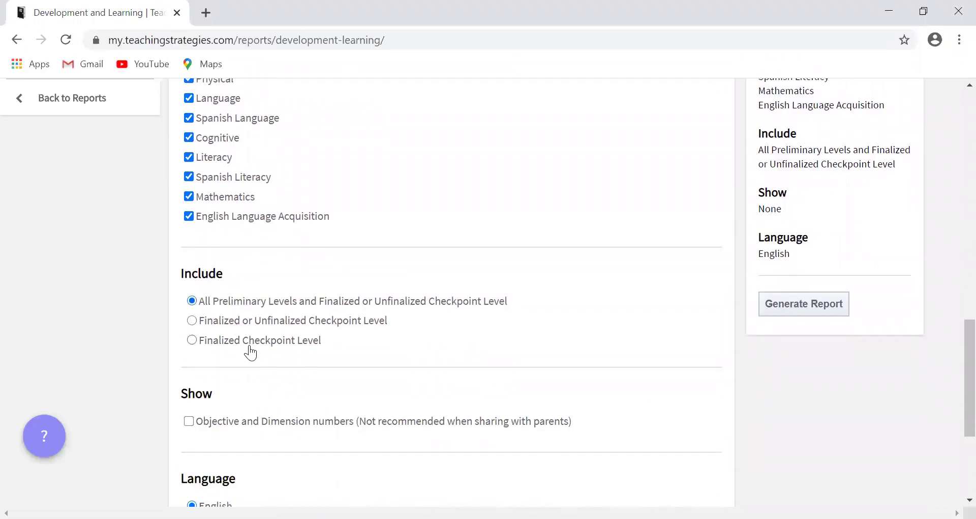
left_click(248, 342)
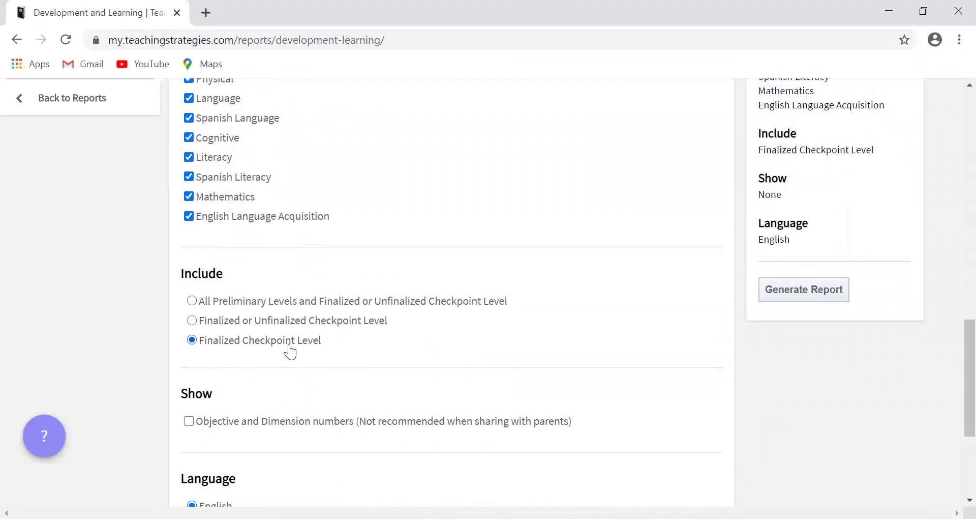
- Check the remaining show and language options and generate the Development and Learning report
scroll(270, 403, "down", 3)
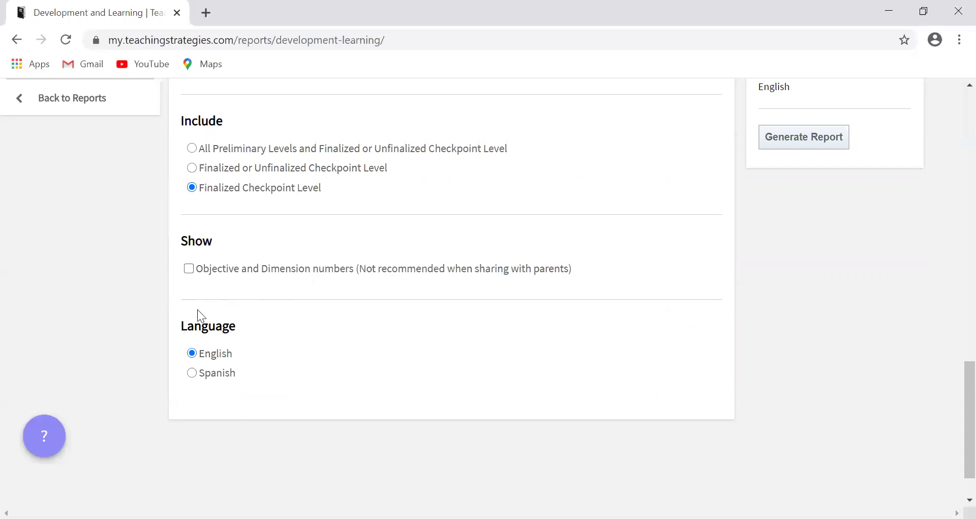
scroll(198, 310, "up", 3)
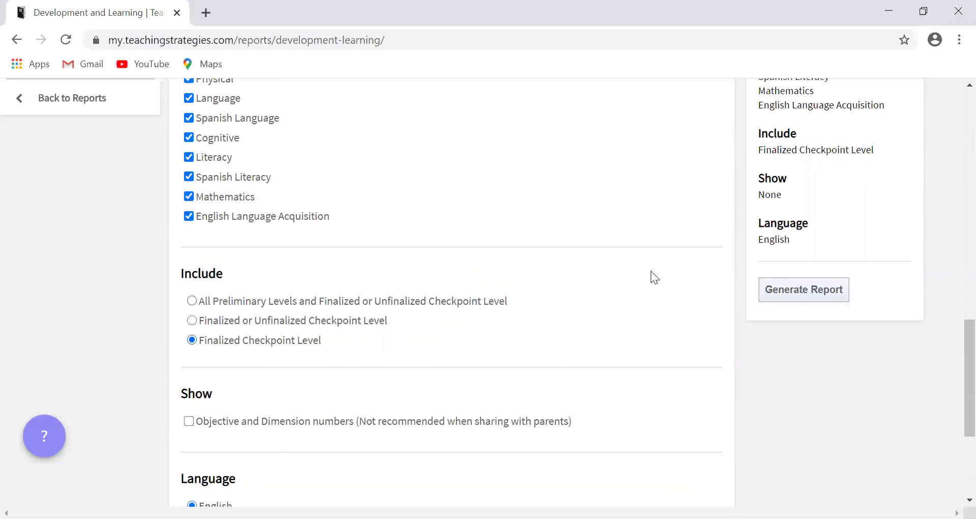
left_click(826, 293)
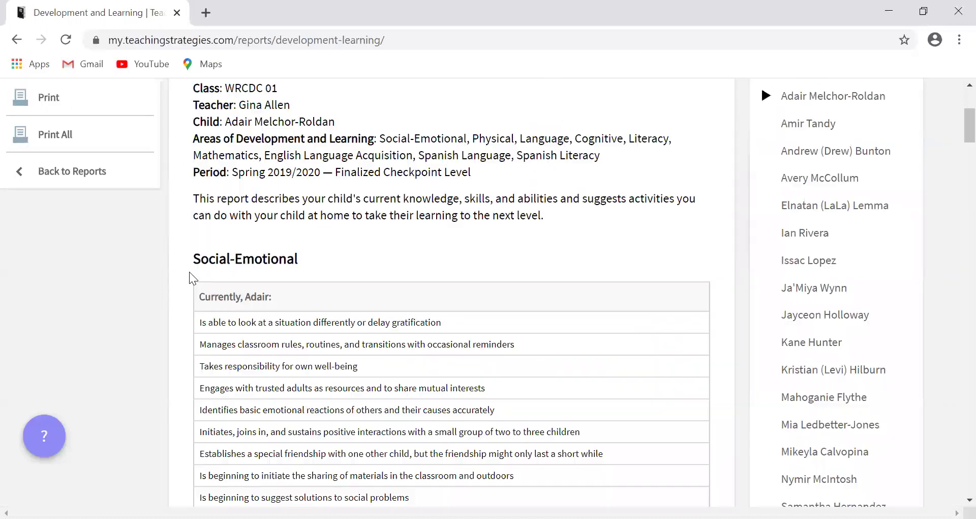
- Review the generated report's header details, introduction and list of children
scroll(246, 251, "up", 2)
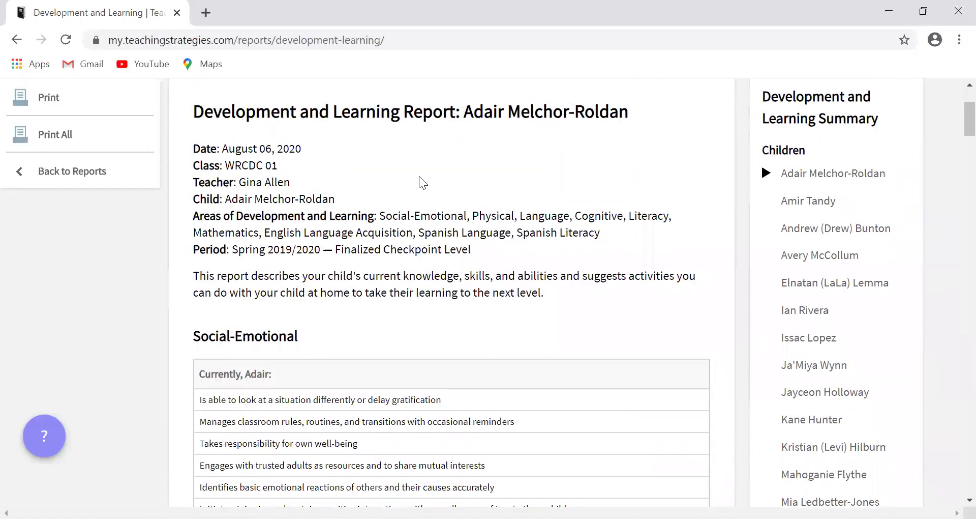
scroll(335, 233, "up", 2)
scroll(280, 191, "down", 3)
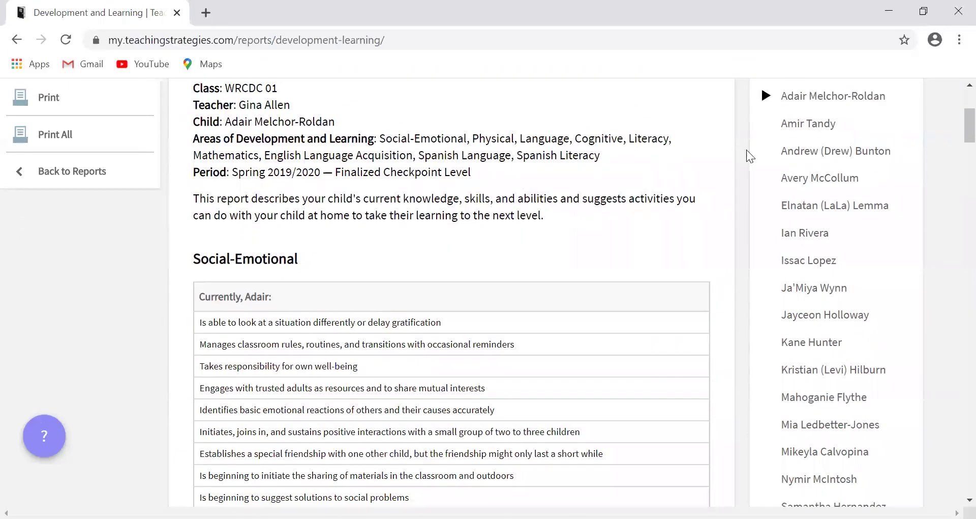
scroll(814, 148, "up", 2)
scroll(821, 143, "up", 2)
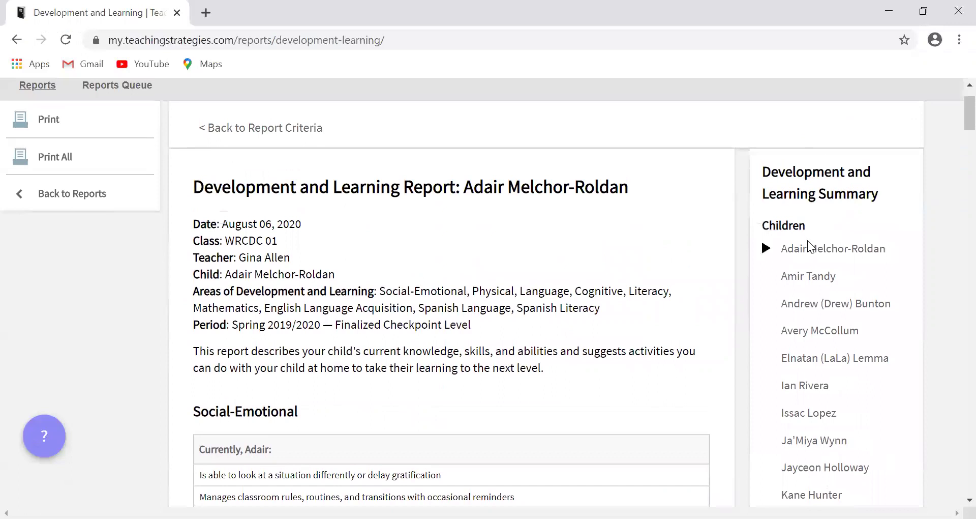
- View the reports of the second to fifth children listed, and return to the first child's report
left_click(800, 278)
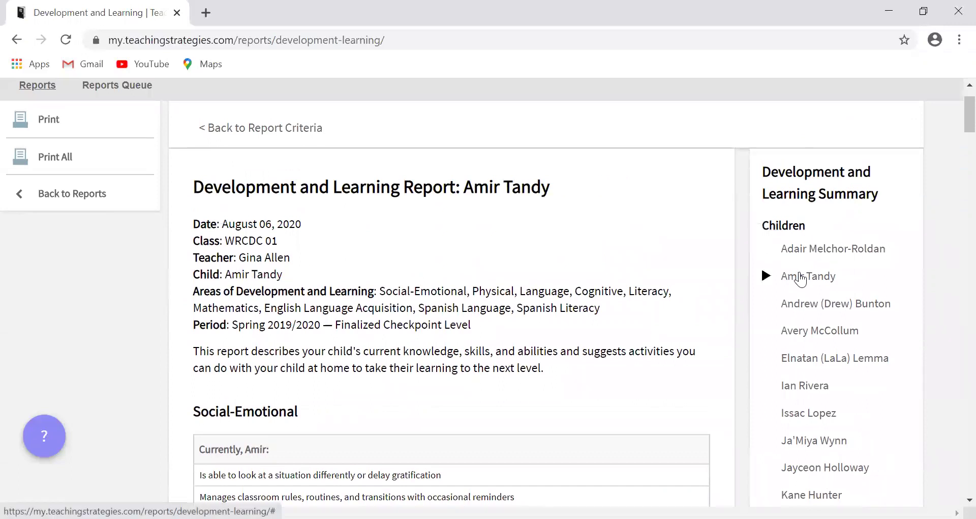
left_click(827, 305)
left_click(825, 332)
left_click(816, 357)
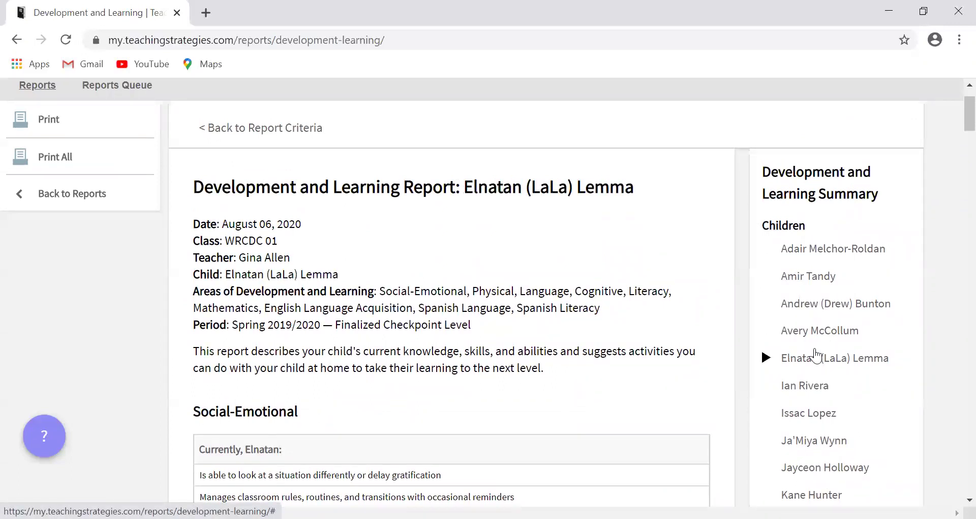
left_click(792, 249)
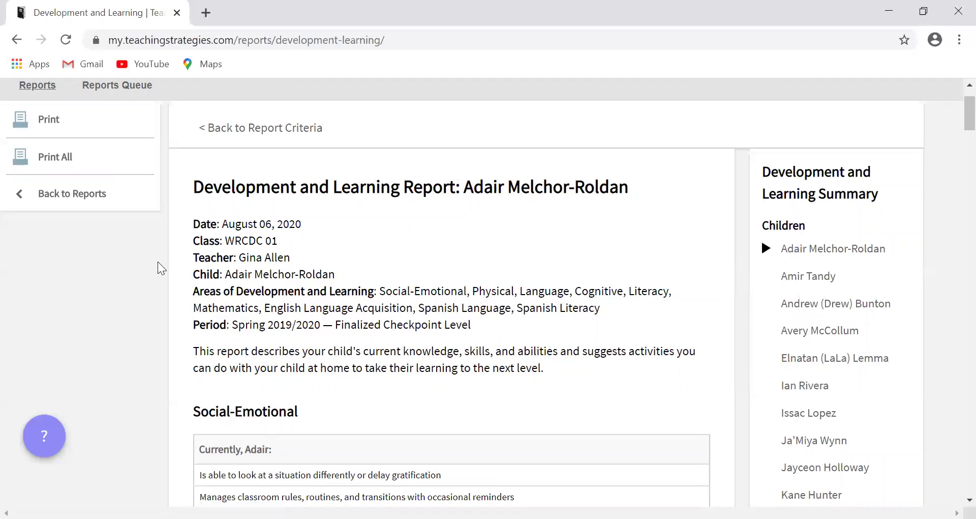
- Examine the first child's current skills and next steps in each area from Social-Emotional through Literacy
scroll(178, 264, "down", 6)
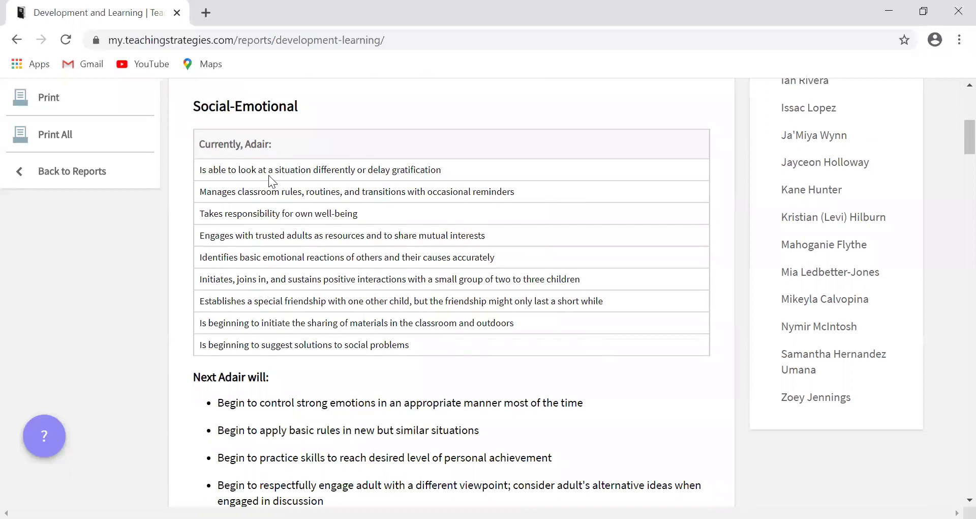
scroll(298, 327, "down", 3)
scroll(294, 292, "down", 2)
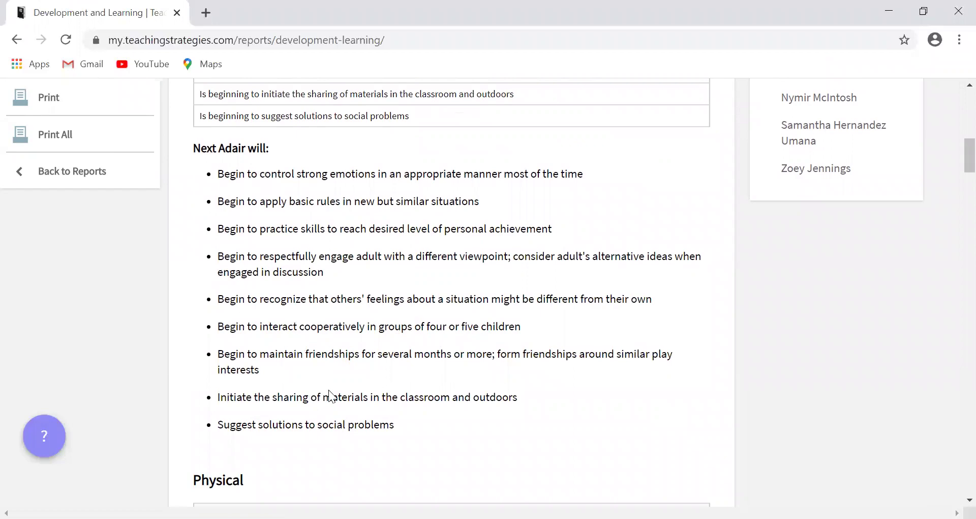
scroll(330, 396, "down", 5)
scroll(324, 397, "down", 8)
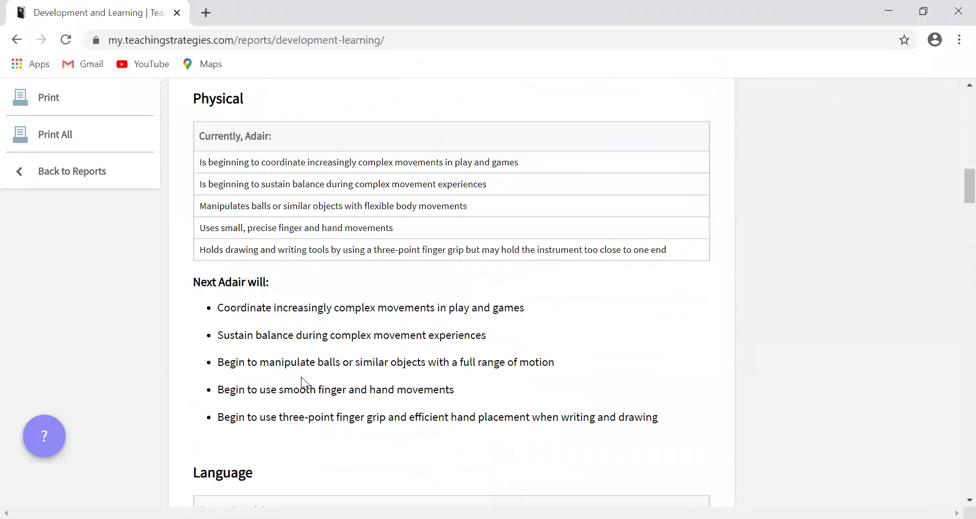
scroll(302, 376, "down", 12)
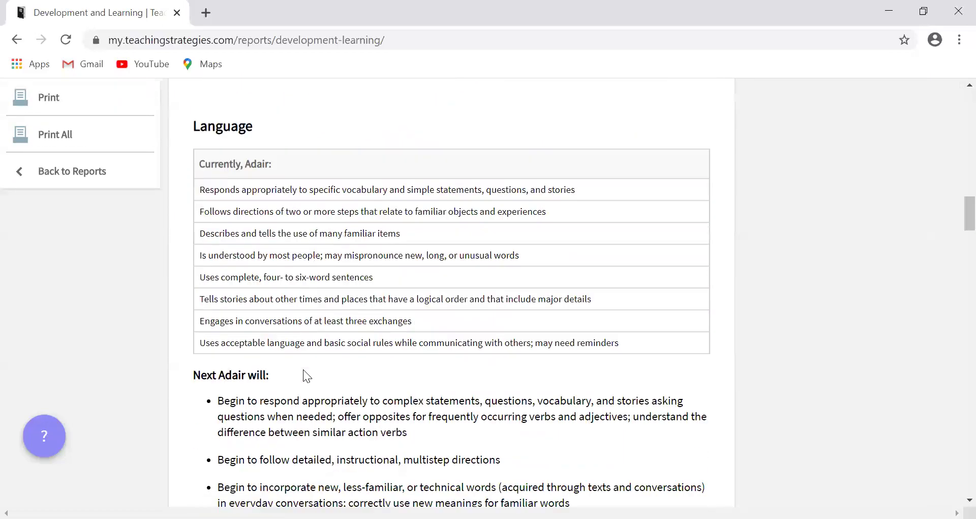
scroll(301, 370, "down", 9)
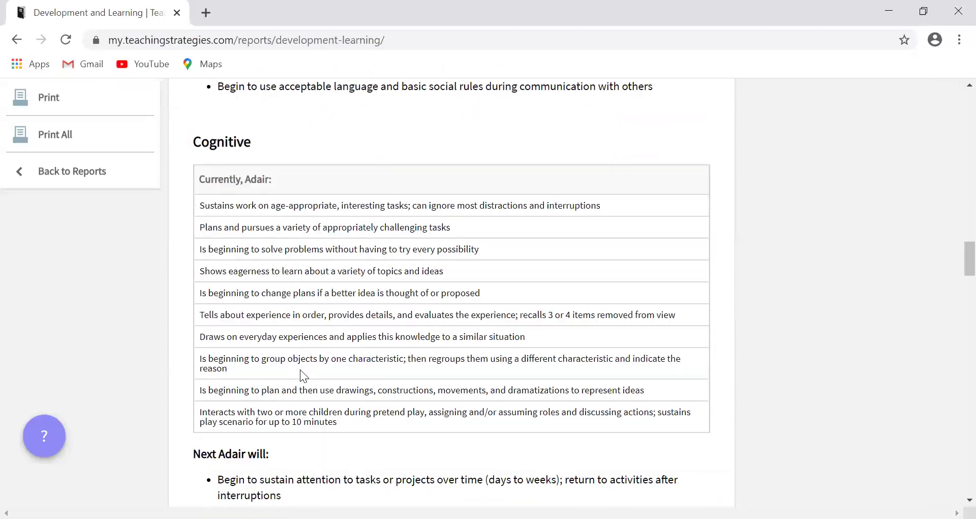
scroll(300, 370, "down", 8)
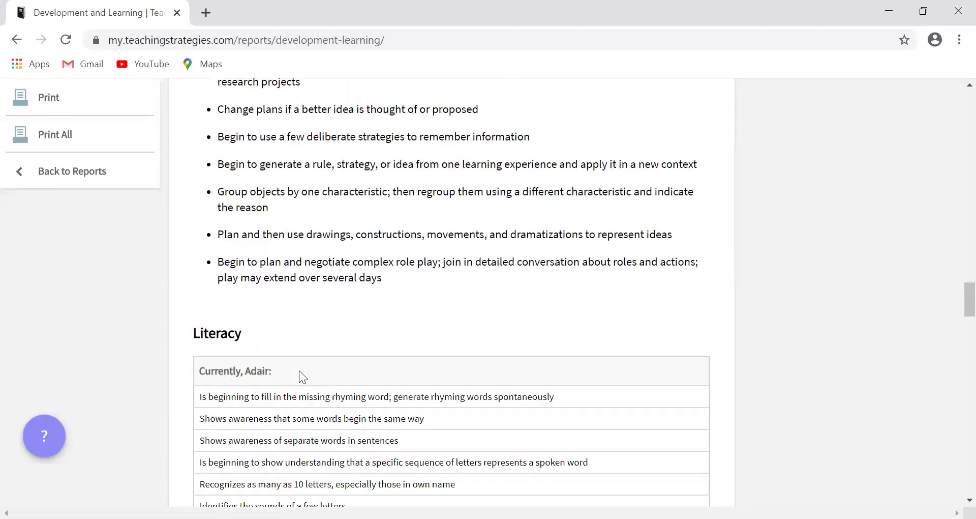
scroll(298, 367, "down", 9)
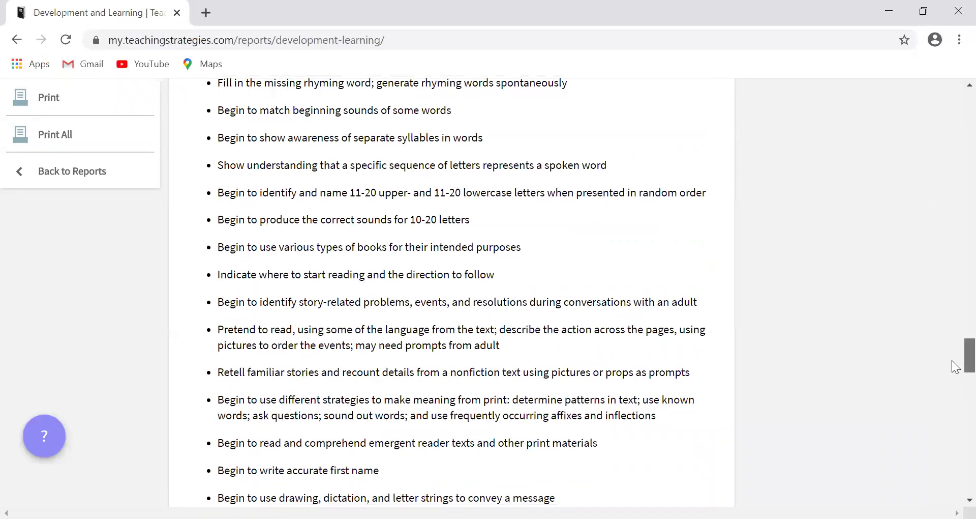
- Return to the report selection and open the Assessment Status report
left_click_drag(952, 360, 952, 86)
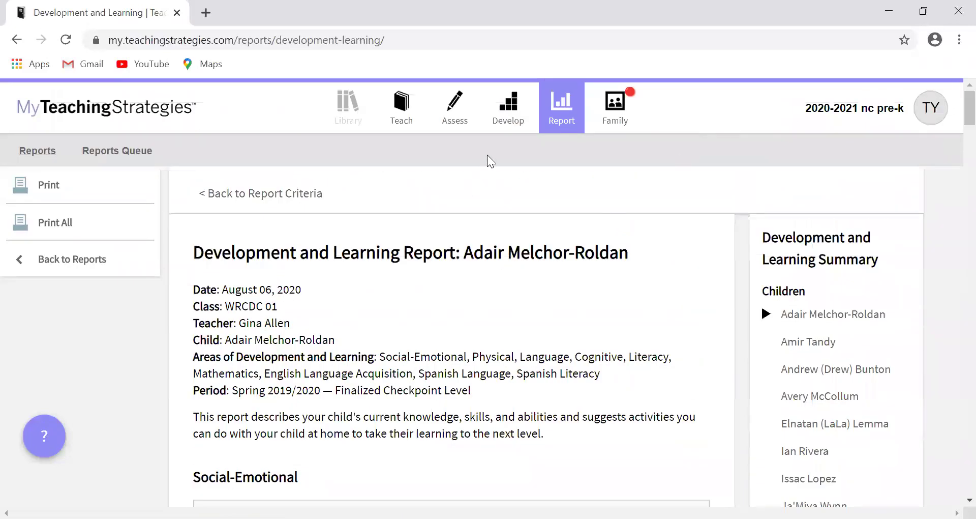
left_click(546, 116)
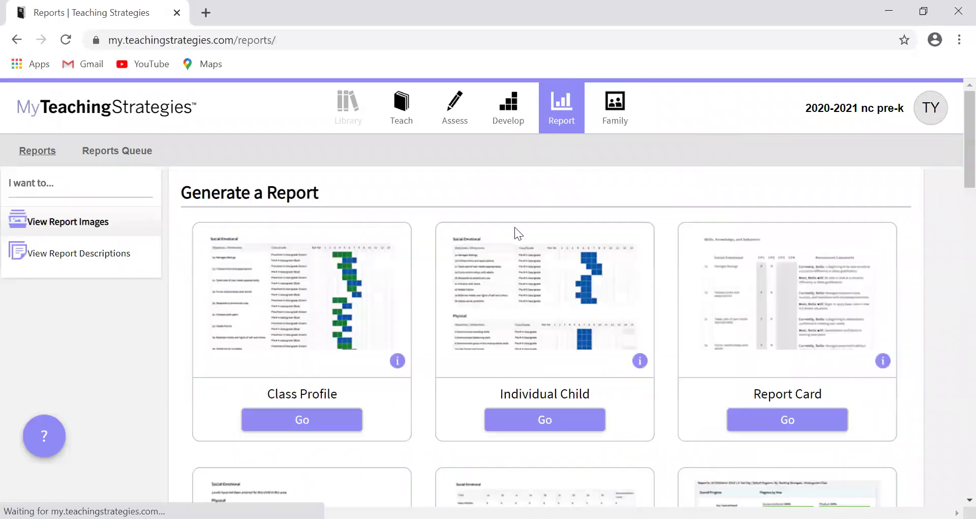
scroll(484, 249, "down", 6)
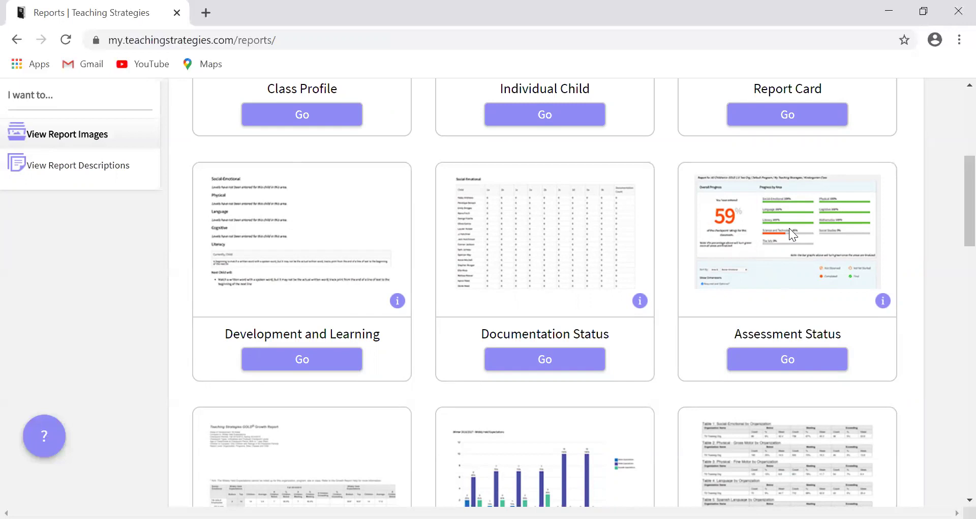
left_click(788, 355)
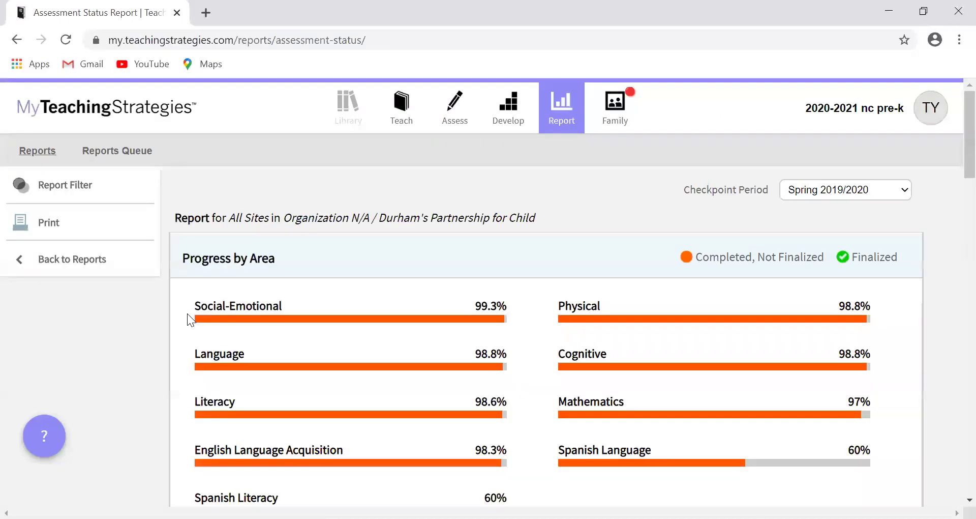
- Open the Assessment Status report's filter and set the site to White Rock Child Development Center
scroll(404, 296, "down", 1)
scroll(402, 297, "up", 1)
left_click(45, 194)
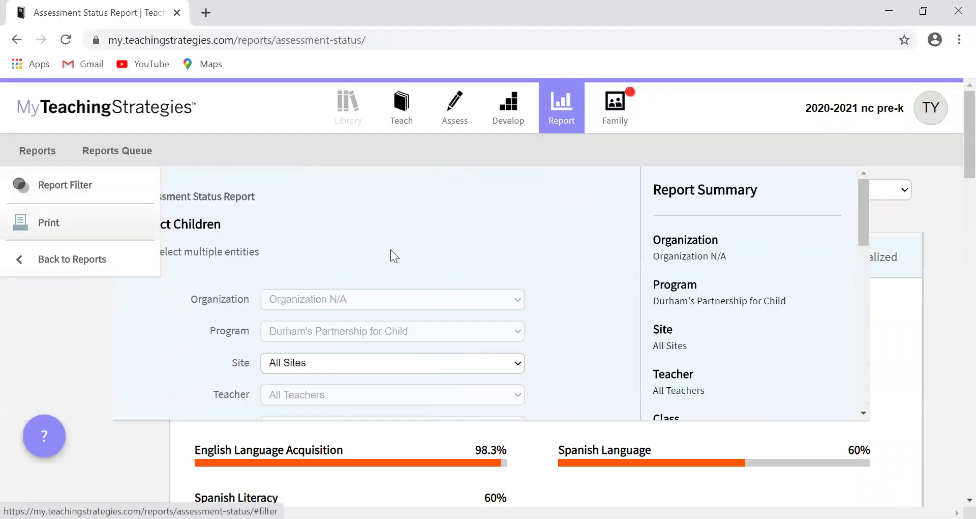
left_click(427, 362)
scroll(419, 343, "down", 2)
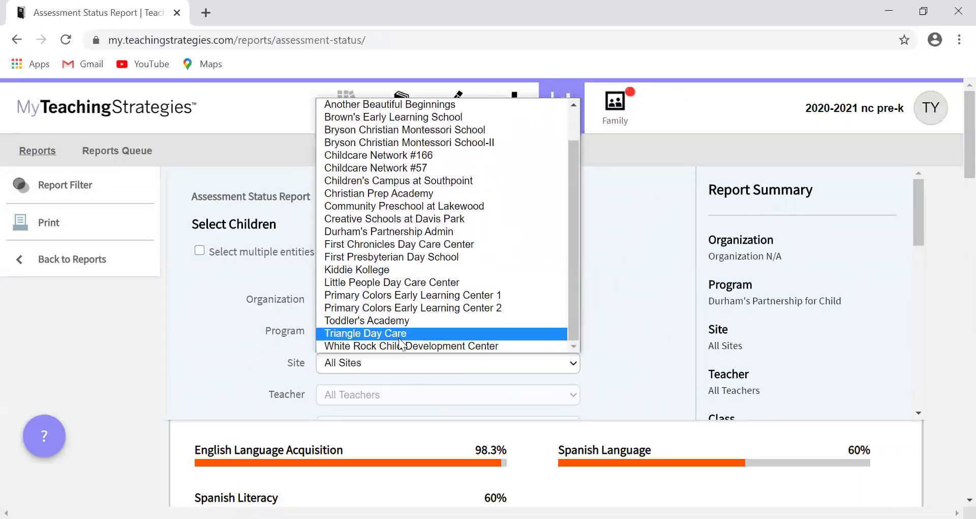
left_click(398, 344)
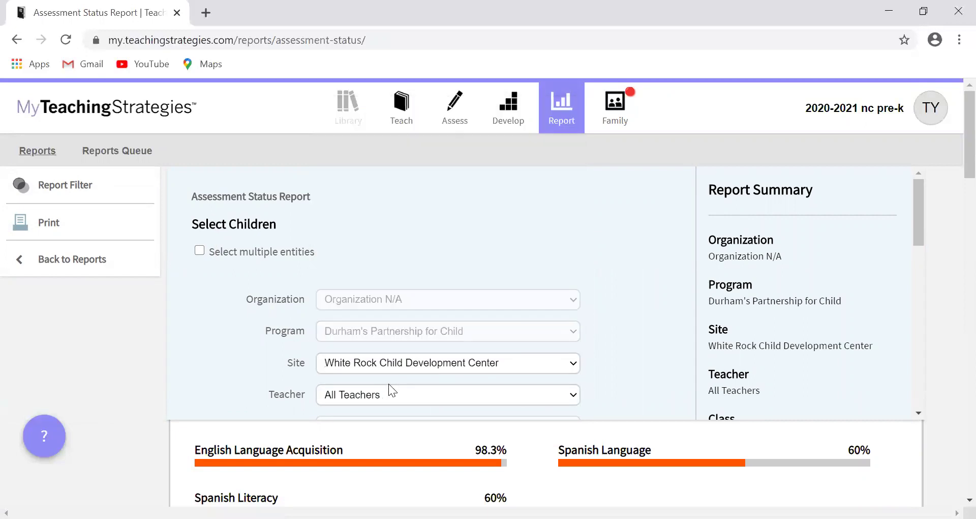
- Narrow the report filter to the teacher of class WRCDC 01 and select that class
scroll(391, 356, "down", 4)
scroll(392, 314, "up", 1)
left_click(392, 243)
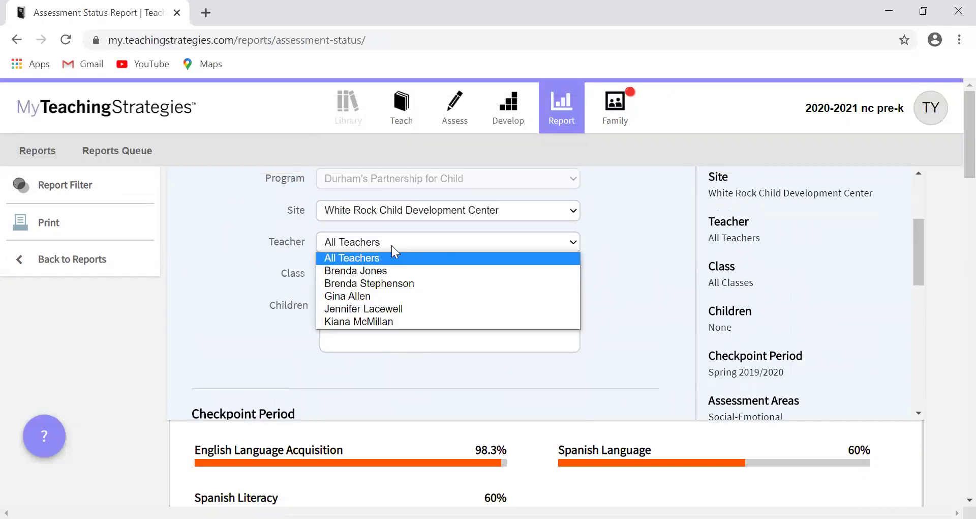
left_click(383, 296)
left_click(382, 277)
left_click(375, 304)
- Generate the Assessment Status report for the Spring 2019/2020 checkpoint period and the Social-Emotional area
scroll(381, 356, "down", 3)
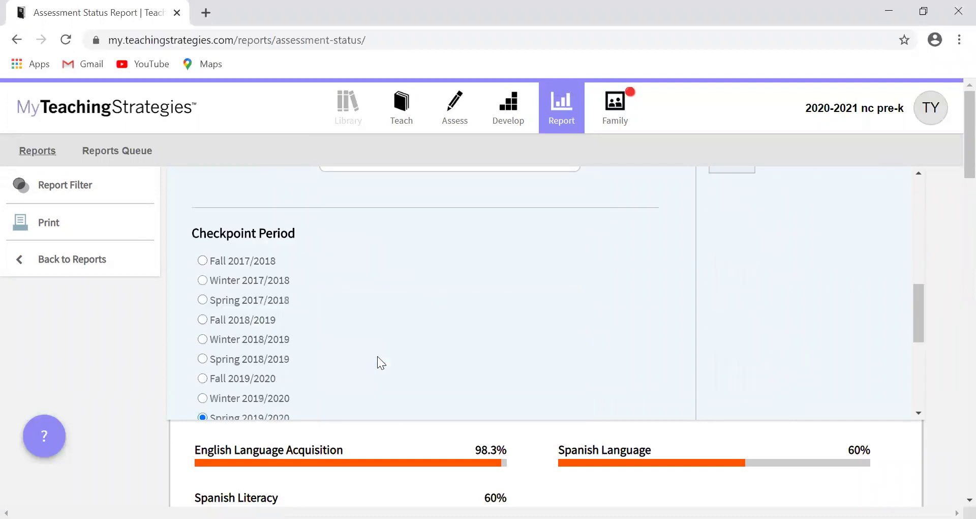
scroll(223, 355, "down", 5)
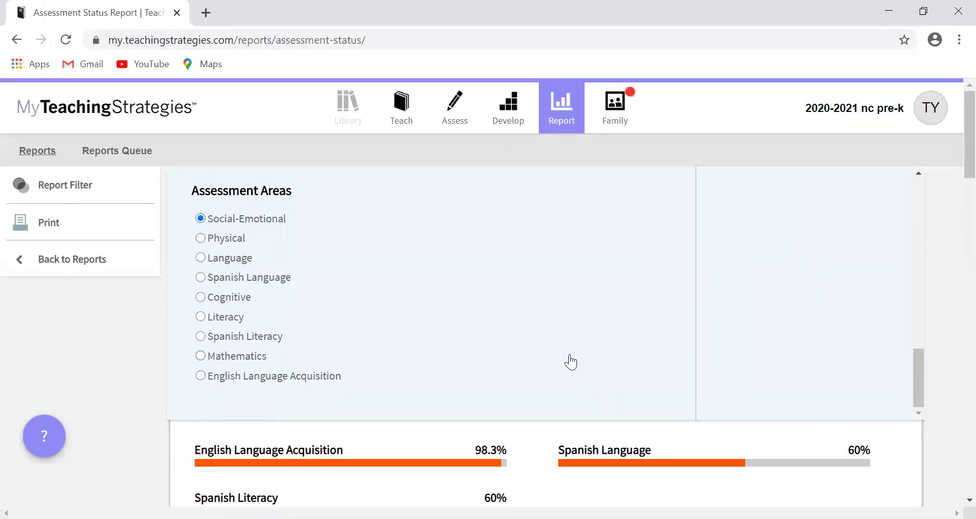
scroll(778, 303, "up", 8)
scroll(758, 356, "down", 3)
left_click(733, 338)
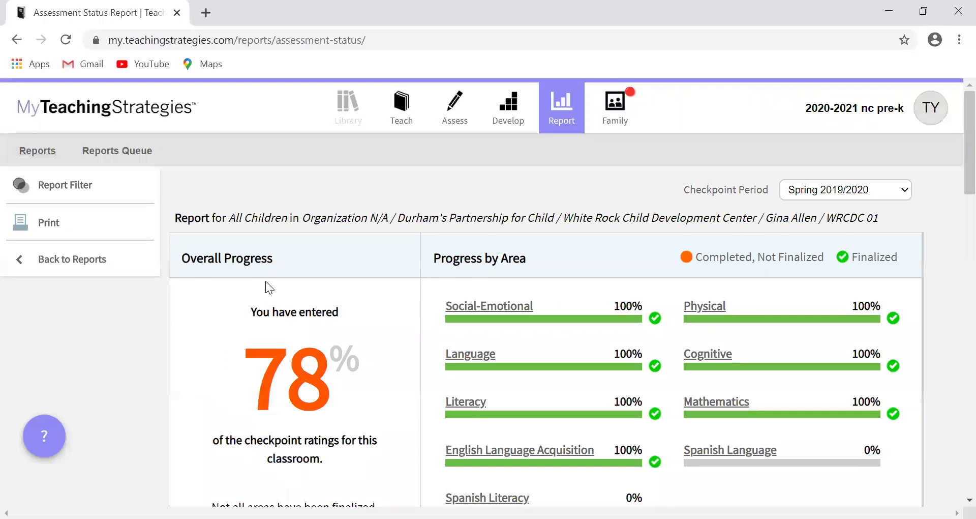
- Examine the class's overall share of entered checkpoint ratings and its progress in each assessment area
scroll(265, 280, "down", 9)
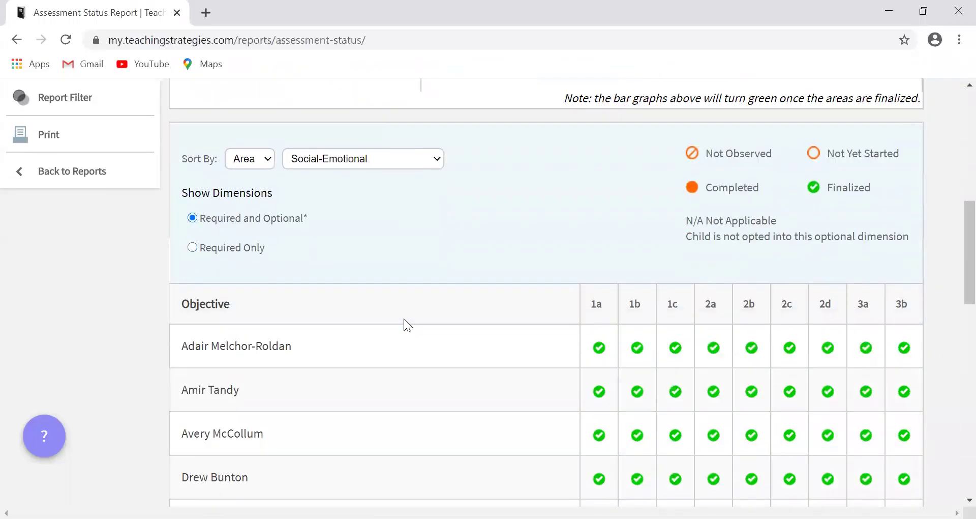
scroll(403, 319, "up", 8)
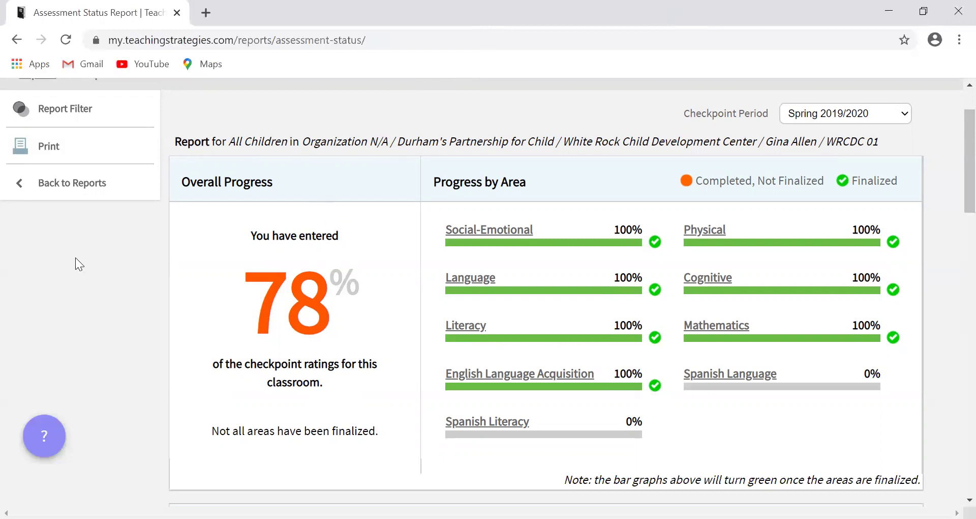
scroll(374, 277, "down", 1)
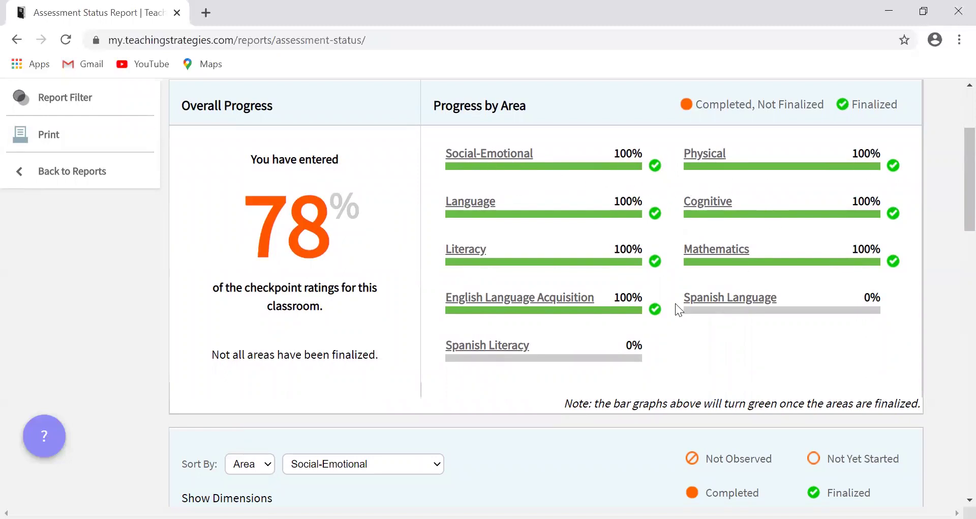
left_click_drag(274, 200, 336, 238)
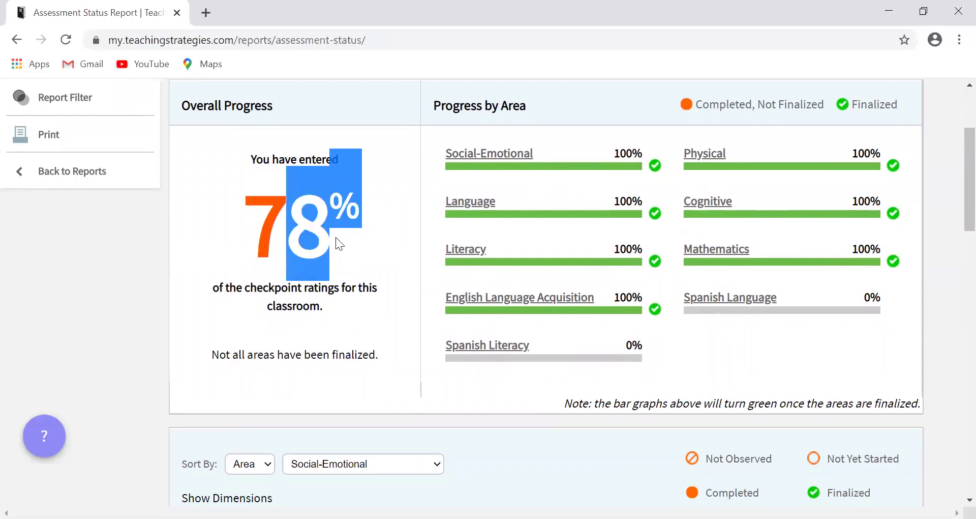
left_click(357, 285)
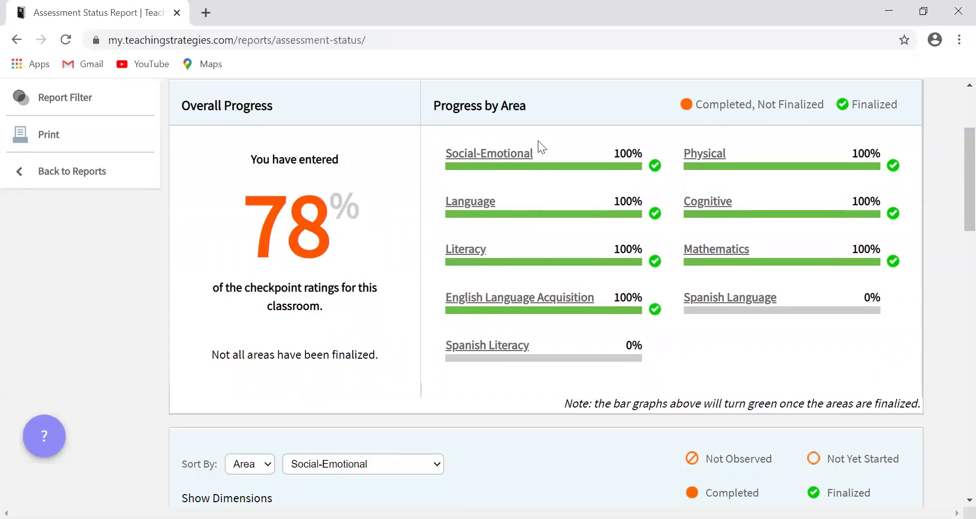
- Review every child's checkpoint status for Social-Emotional objectives 1a to 3b
scroll(627, 299, "down", 10)
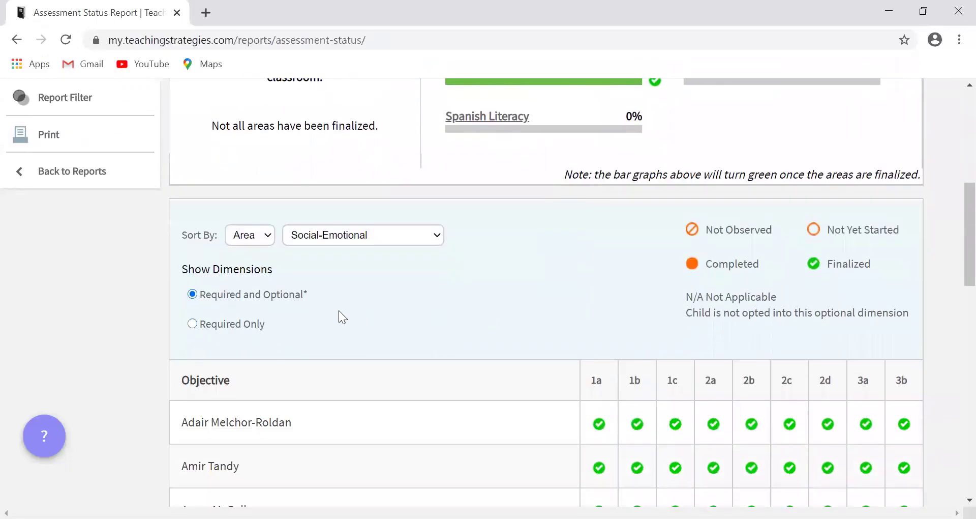
scroll(399, 333, "down", 6)
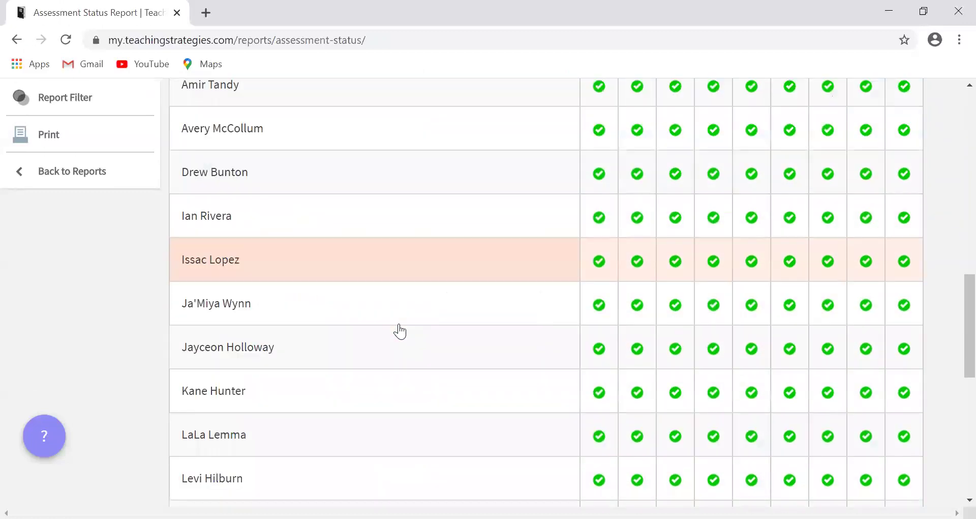
scroll(389, 334, "down", 4)
scroll(388, 336, "up", 8)
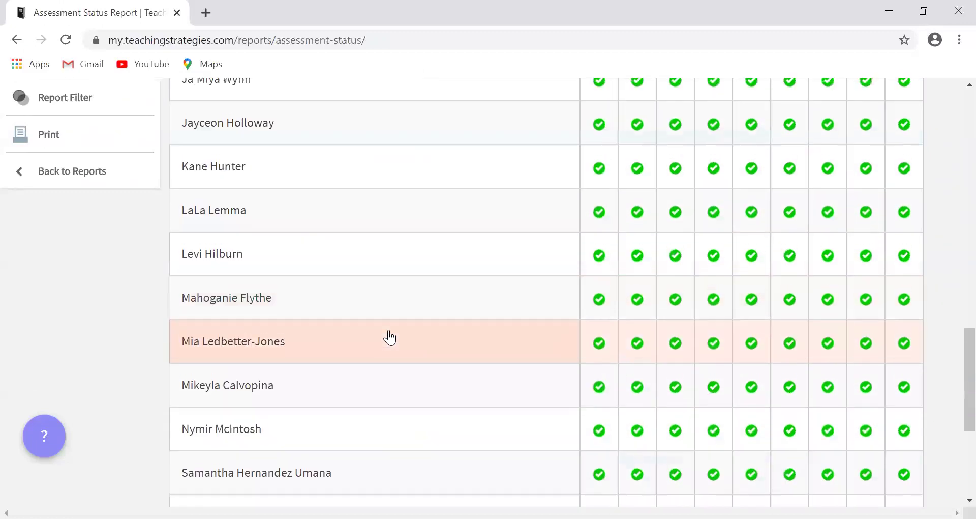
scroll(584, 274, "up", 3)
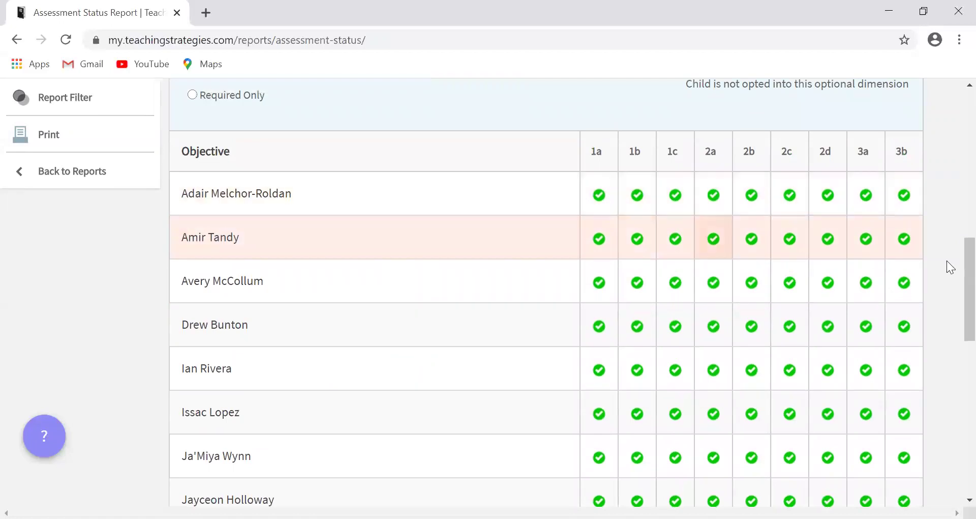
scroll(312, 283, "down", 5)
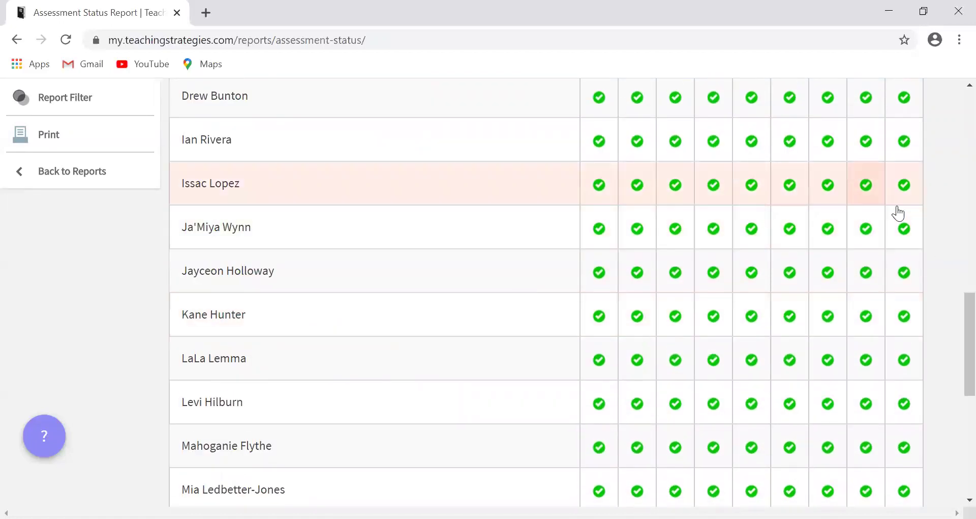
scroll(839, 253, "up", 5)
scroll(777, 270, "up", 3)
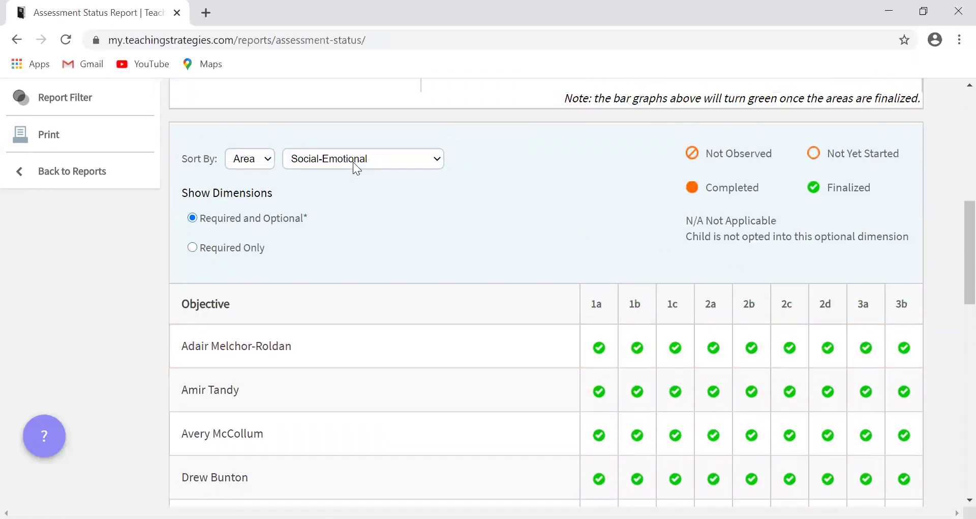
- Switch the children's status table to the Physical area
left_click(354, 159)
left_click(334, 192)
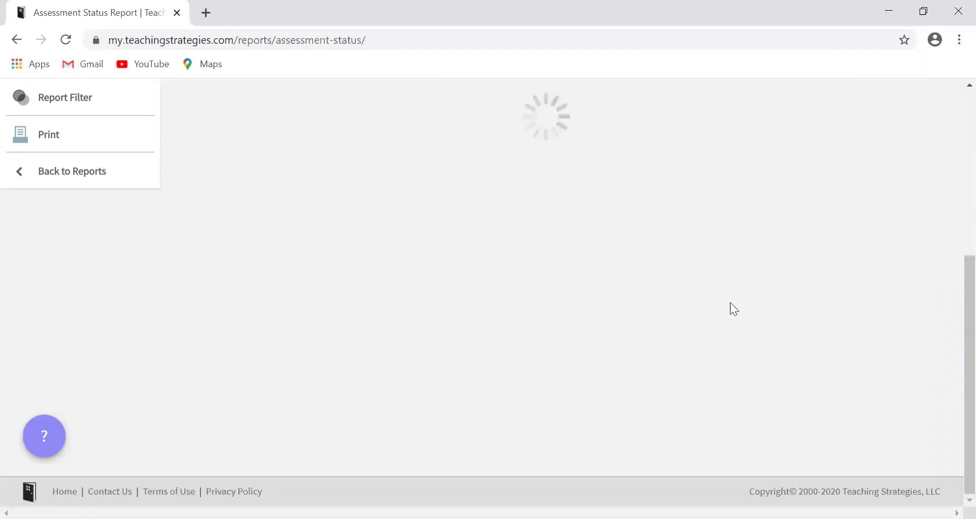
scroll(709, 351, "down", 15)
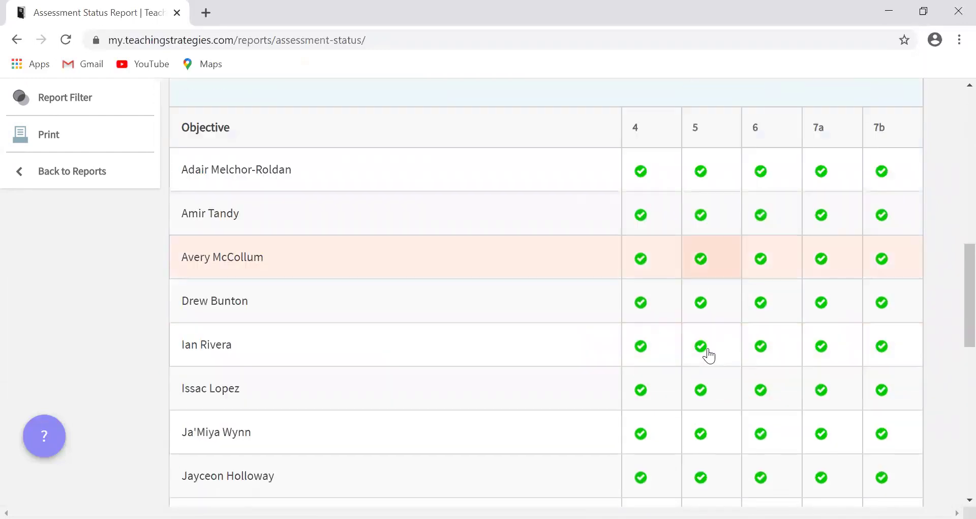
- Examine the status legend against the Physical objectives table and the progress by area
scroll(697, 364, "up", 15)
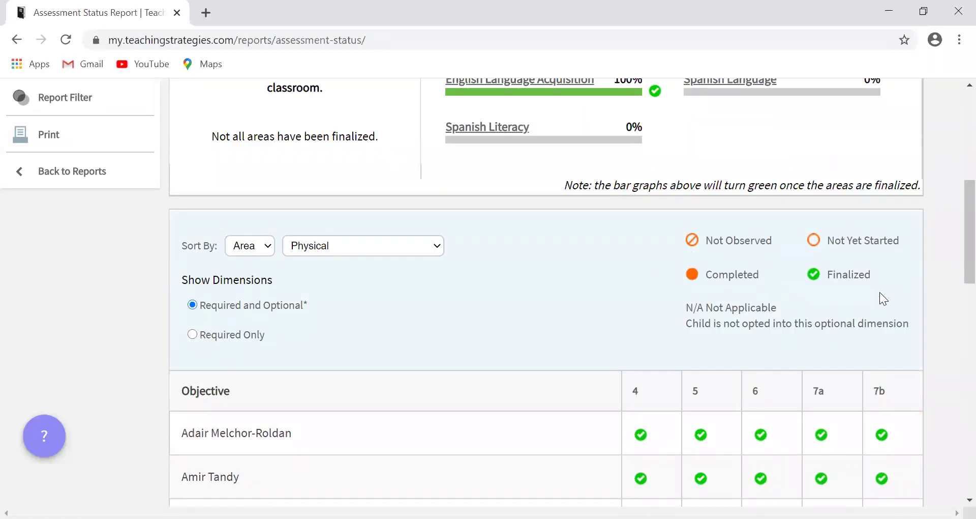
scroll(712, 331, "down", 2)
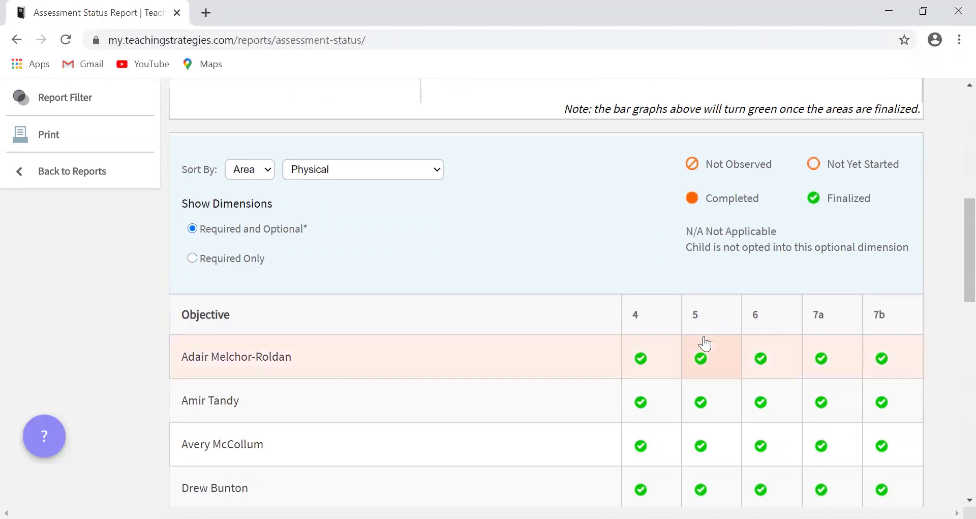
scroll(753, 333, "up", 2)
scroll(757, 335, "down", 2)
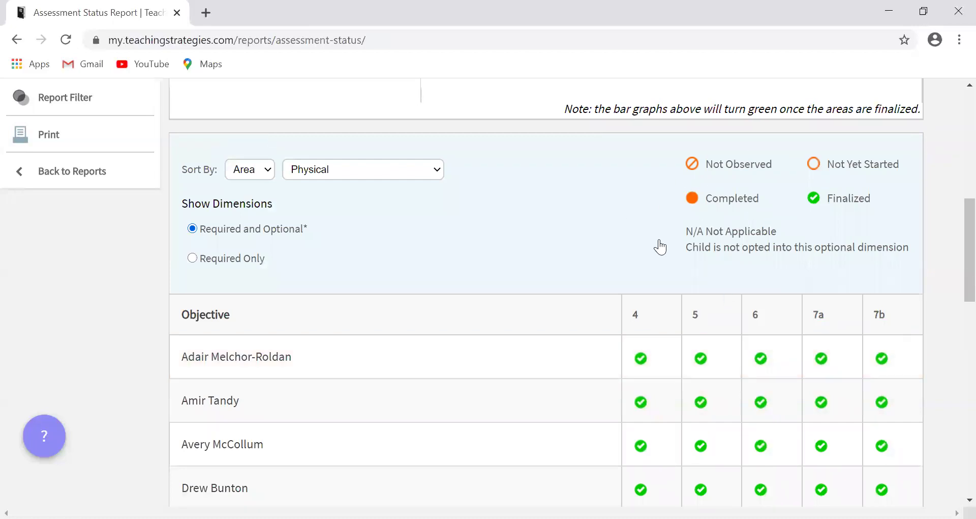
scroll(830, 233, "up", 6)
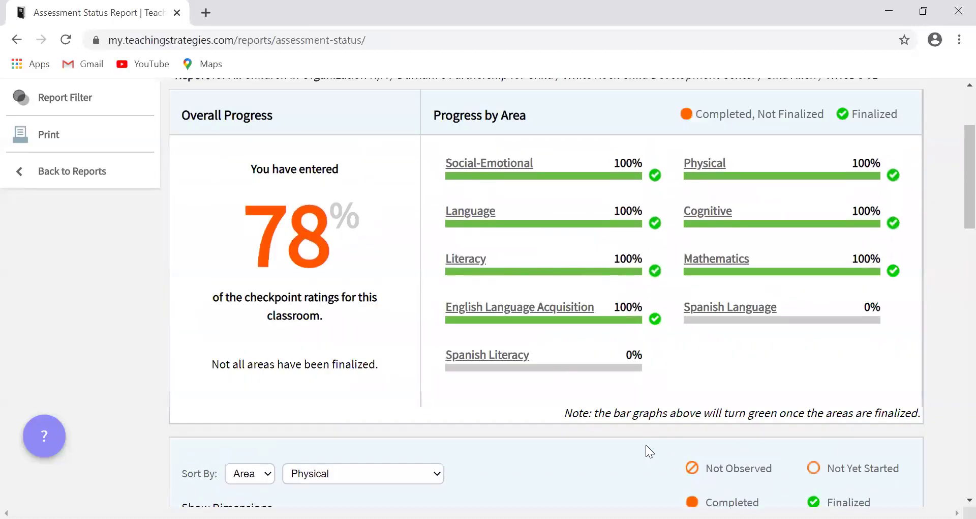
scroll(636, 442, "down", 3)
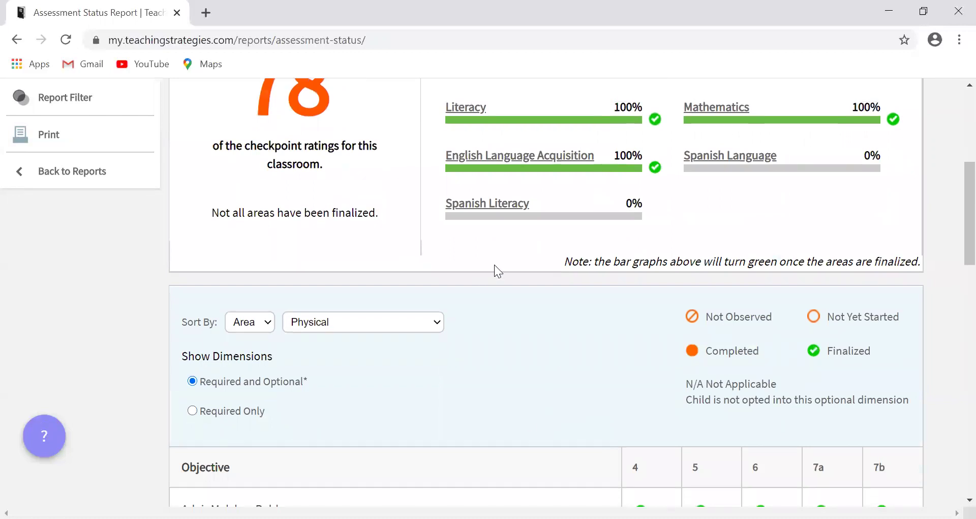
scroll(498, 263, "down", 6)
scroll(504, 262, "up", 5)
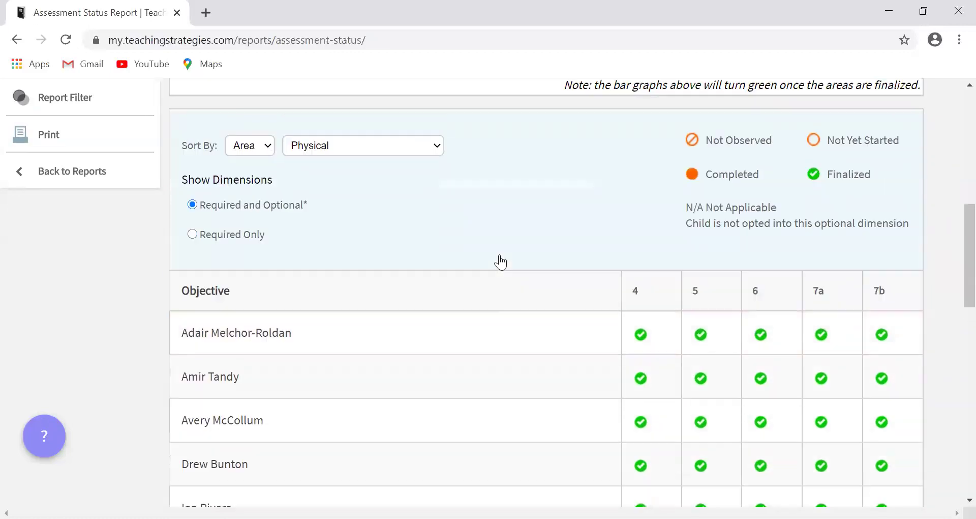
scroll(473, 275, "down", 2)
scroll(473, 283, "up", 2)
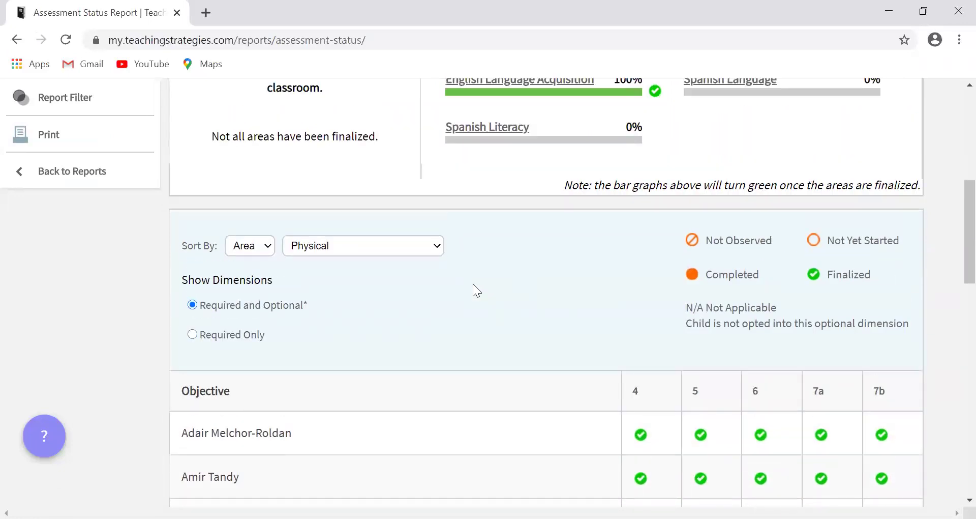
- Review the Physical objective statuses of all children through the last row and the closing data note
scroll(473, 346, "down", 3)
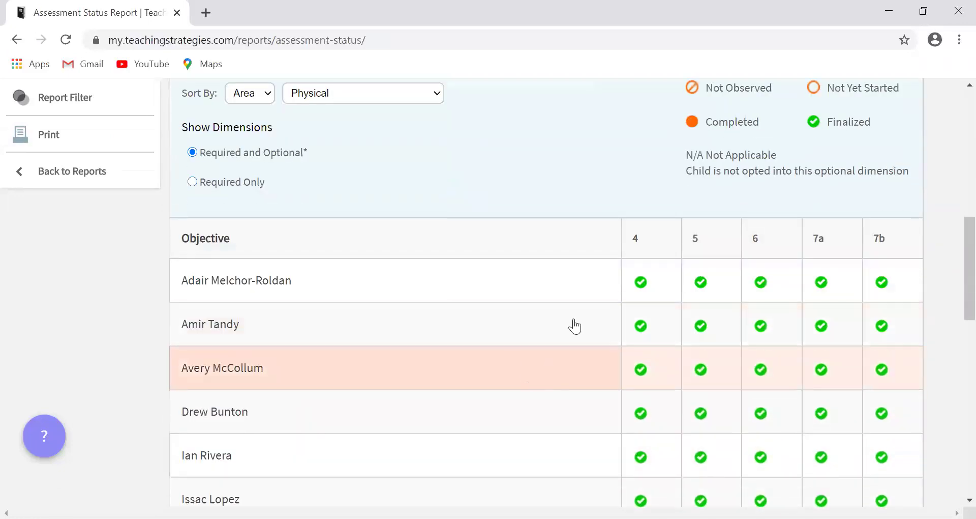
scroll(589, 300, "down", 3)
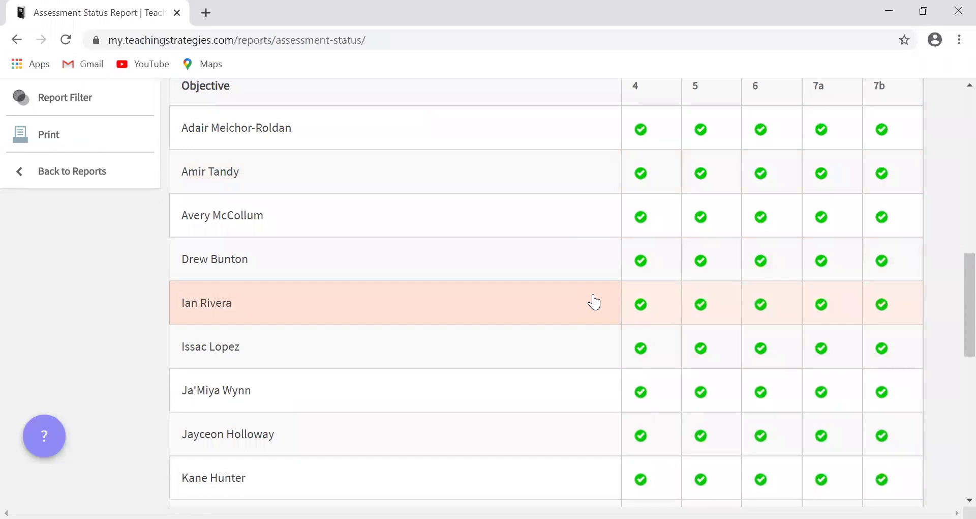
scroll(458, 323, "down", 2)
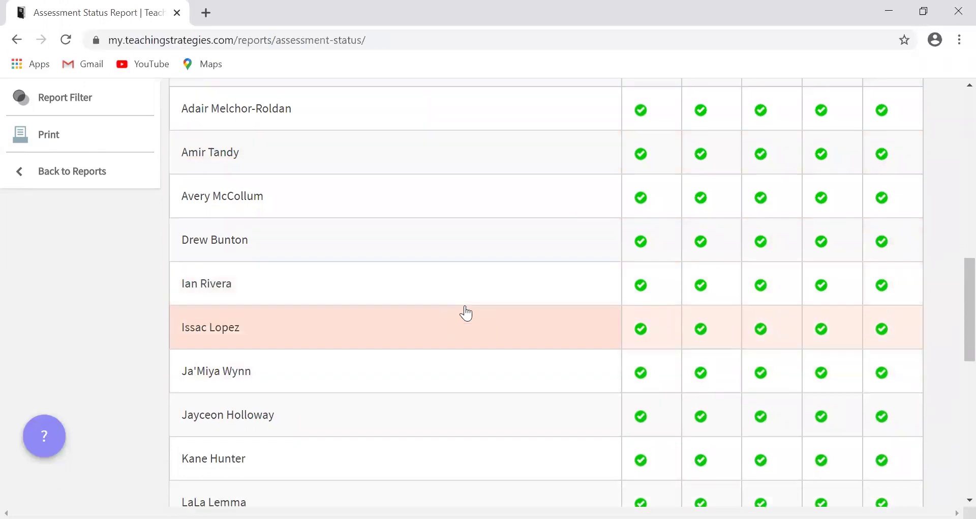
scroll(472, 327, "down", 8)
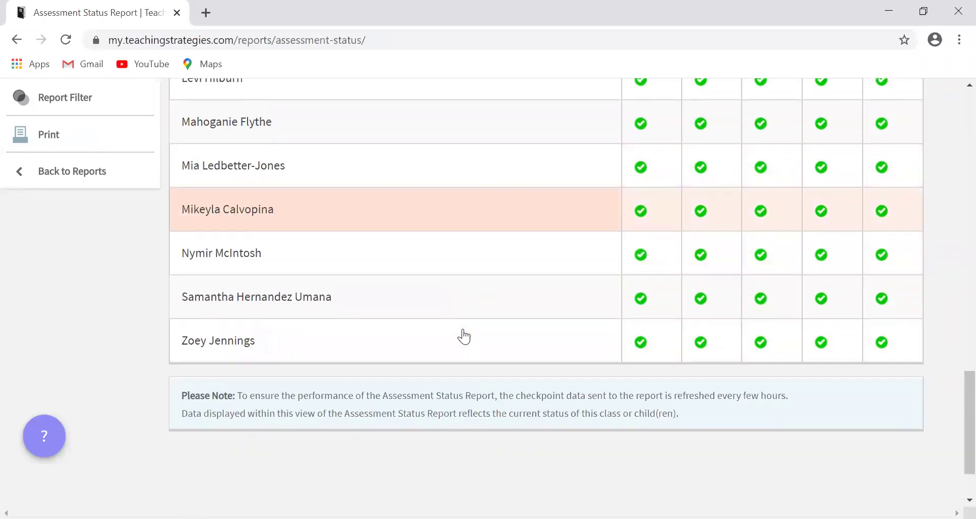
scroll(462, 336, "up", 16)
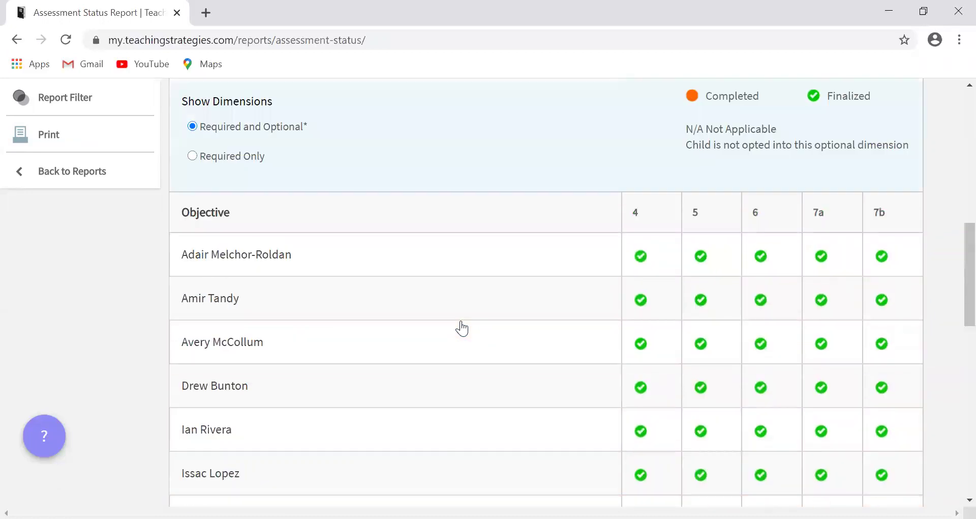
- Recheck the overall progress, the finalization of each area and the children's Physical statuses
scroll(461, 328, "up", 4)
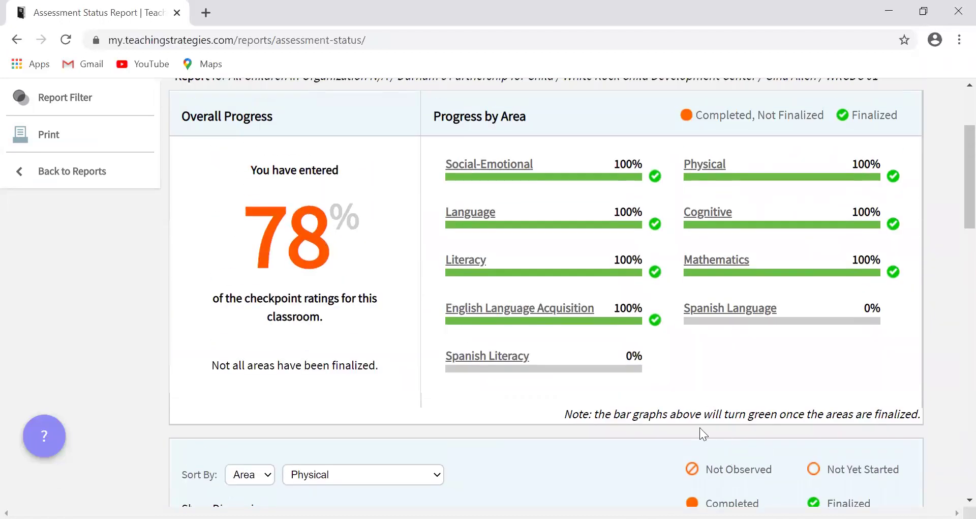
scroll(661, 409, "up", 3)
scroll(651, 409, "down", 1)
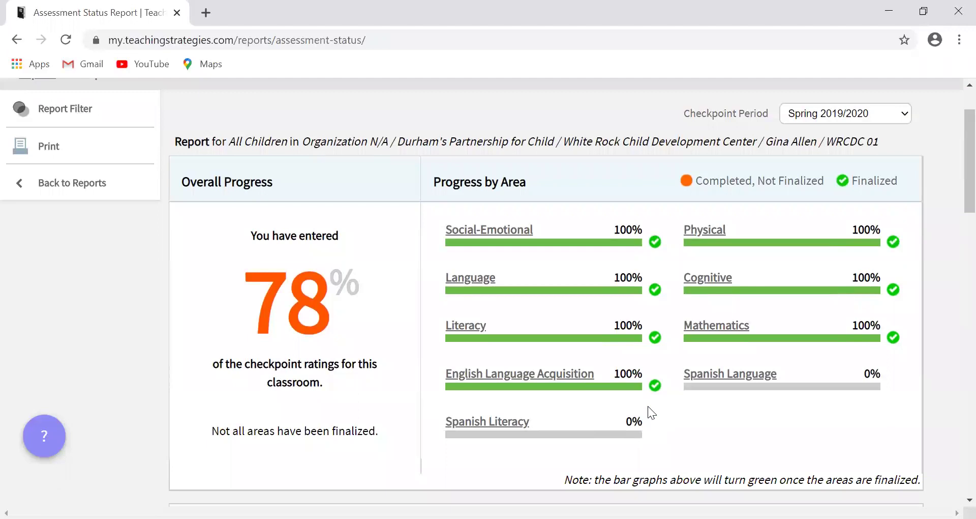
scroll(642, 412, "down", 2)
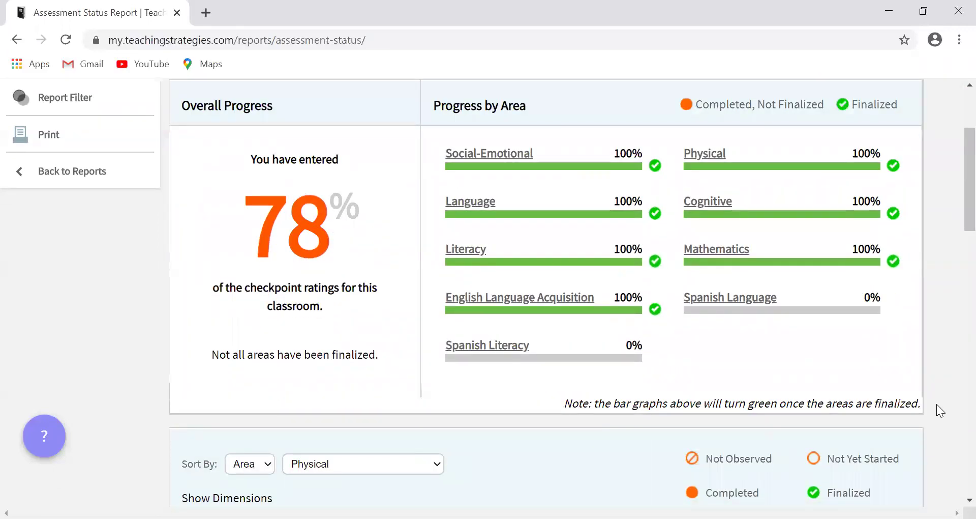
scroll(553, 347, "down", 5)
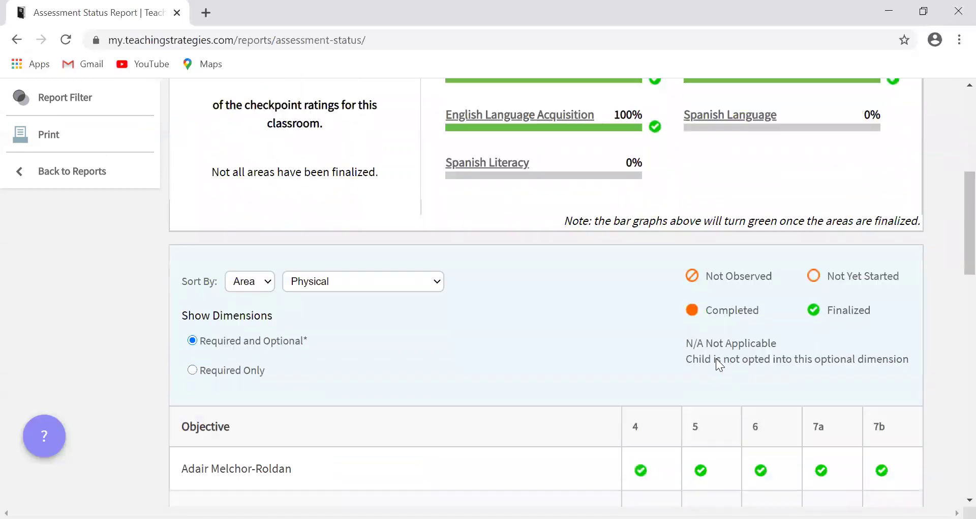
scroll(774, 312, "up", 6)
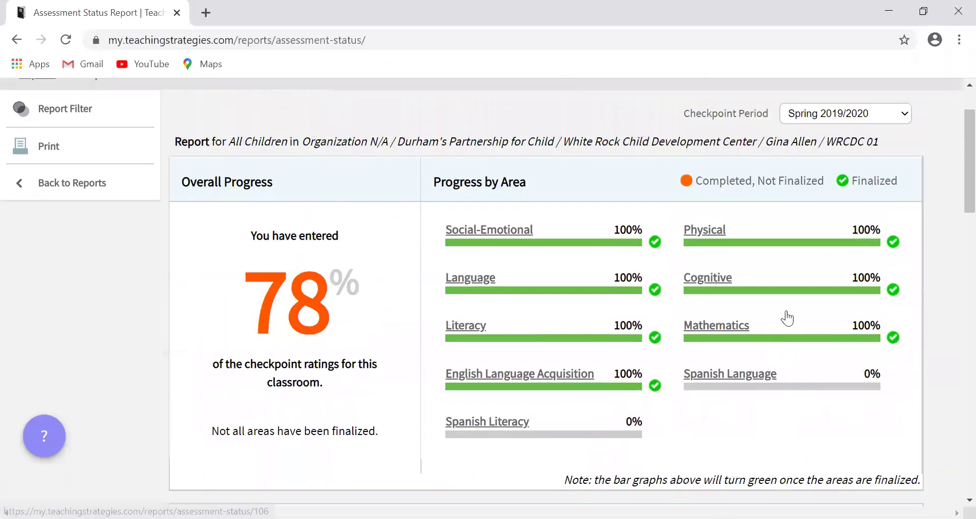
scroll(792, 251, "down", 12)
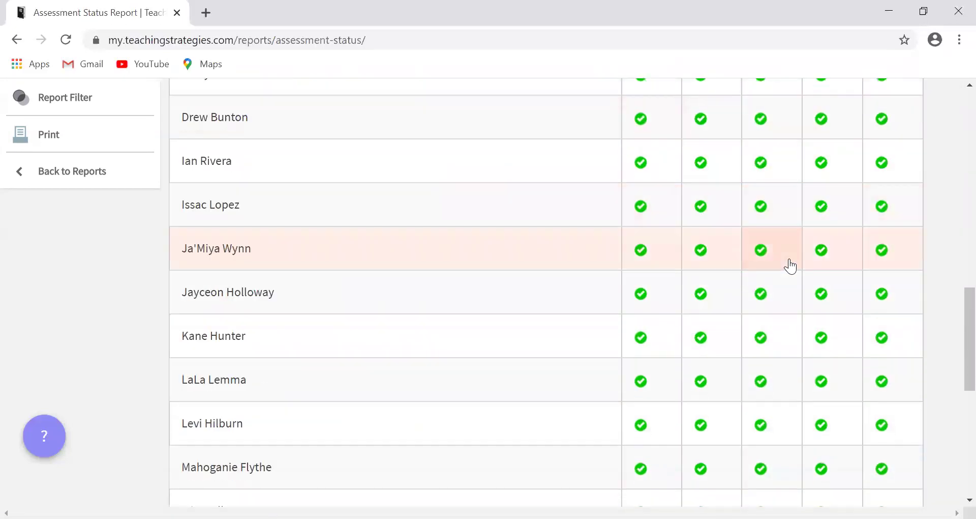
- Switch the children's status table from the Physical area to the Cognitive area
scroll(837, 275, "up", 8)
left_click(379, 311)
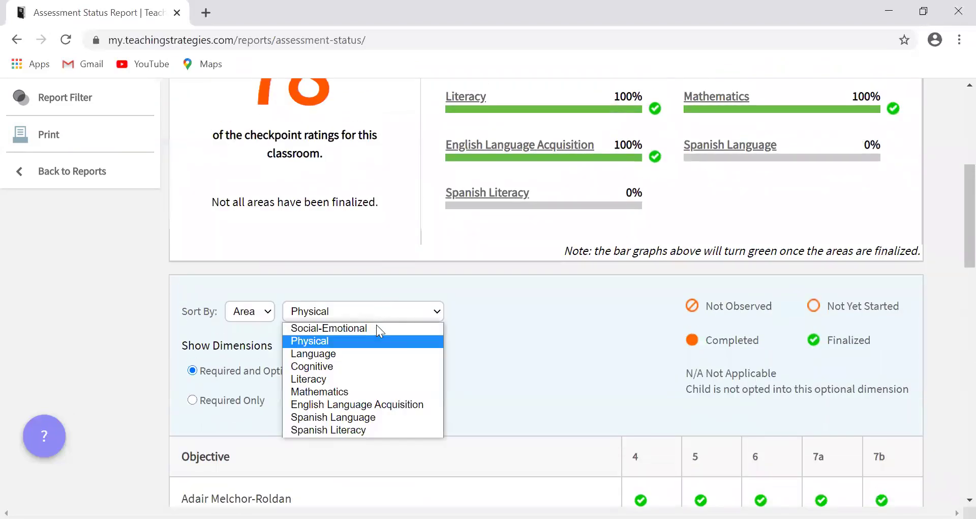
left_click(373, 364)
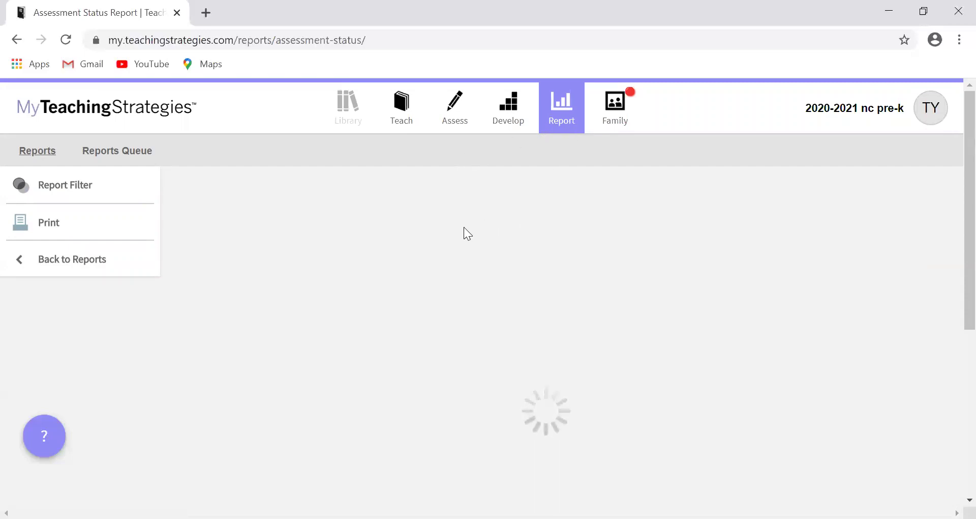
- Return to the report selection page and look through all available report types, from Class Profile to Data Export
left_click(570, 116)
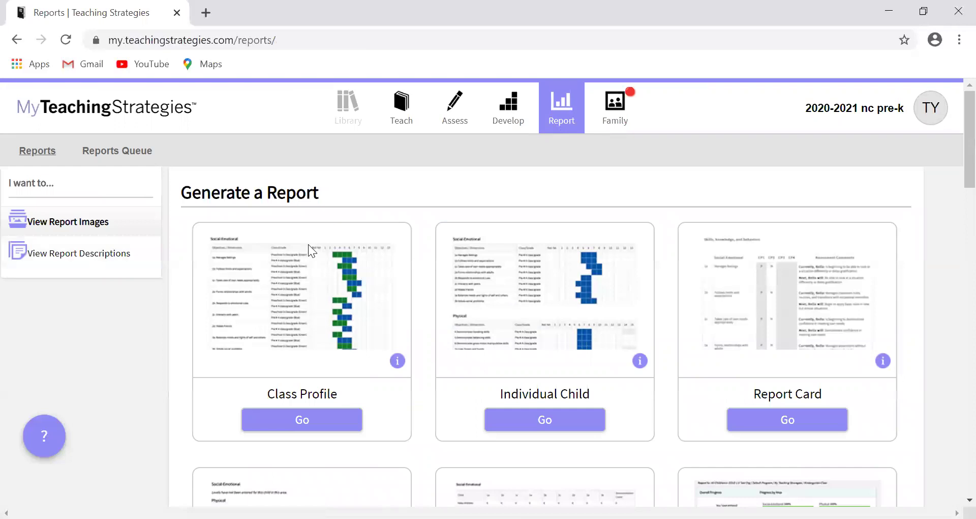
scroll(940, 321, "down", 1)
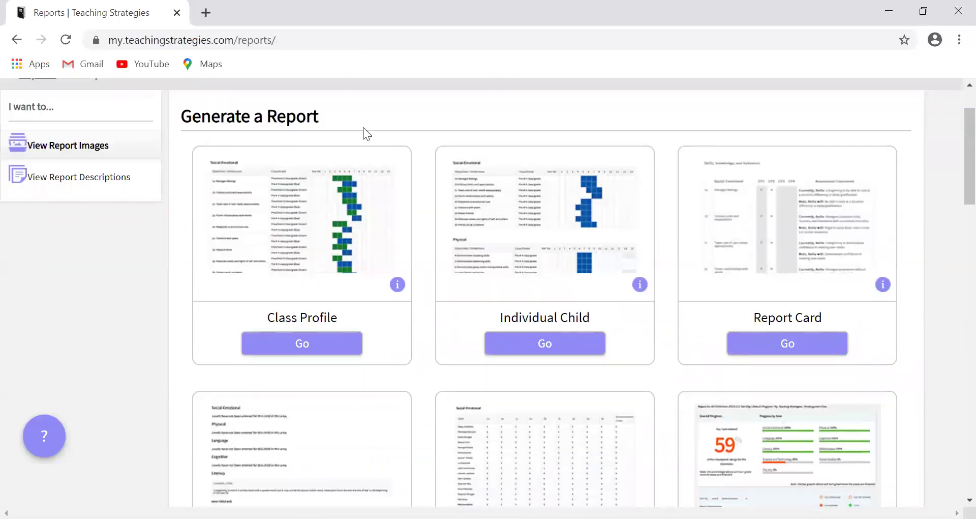
scroll(491, 235, "down", 5)
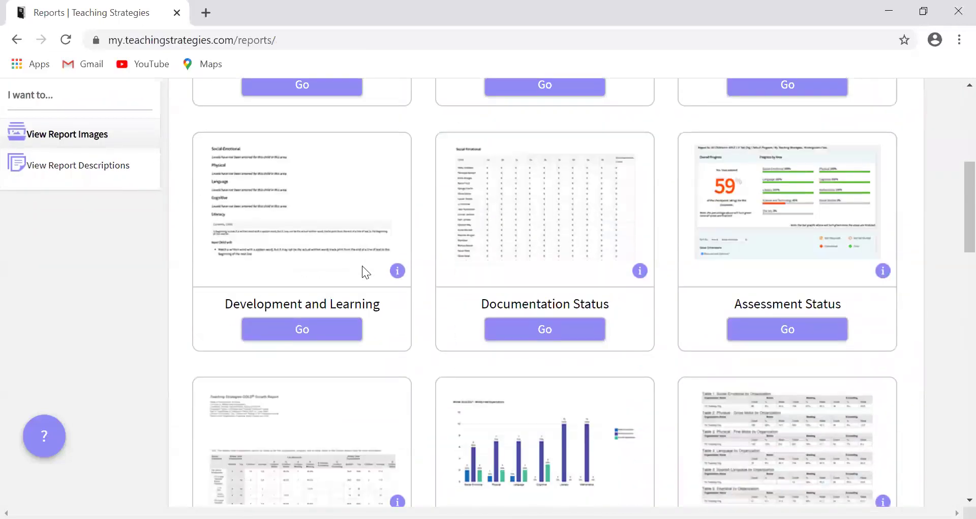
scroll(359, 277, "down", 6)
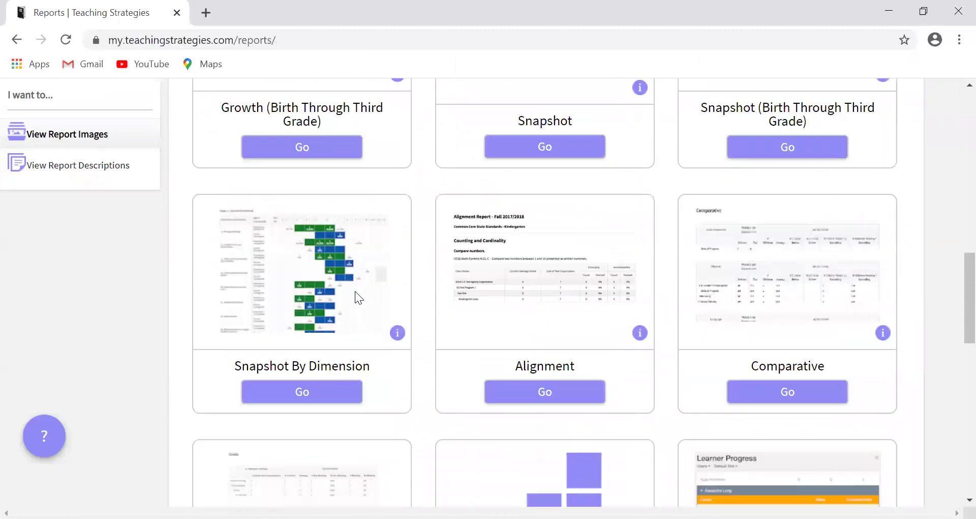
scroll(617, 289, "down", 5)
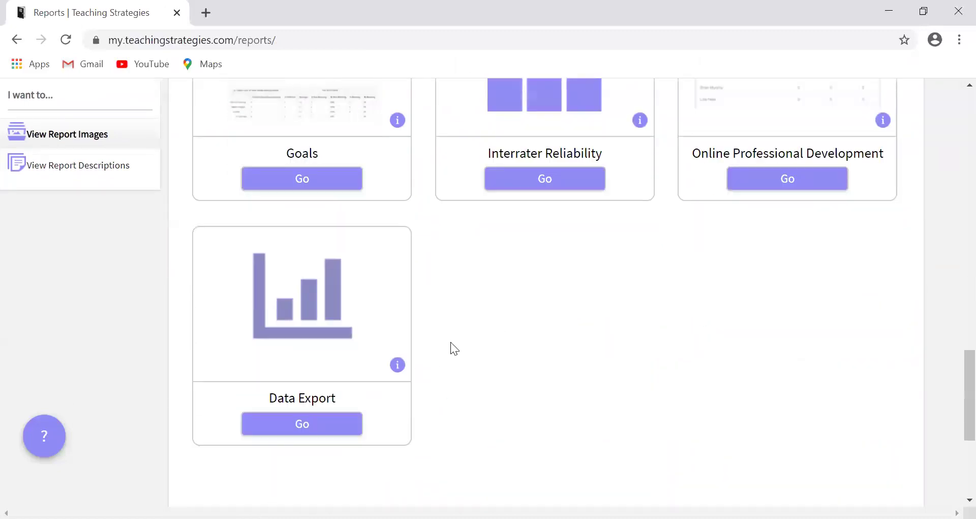
scroll(451, 346, "up", 5)
scroll(444, 348, "up", 10)
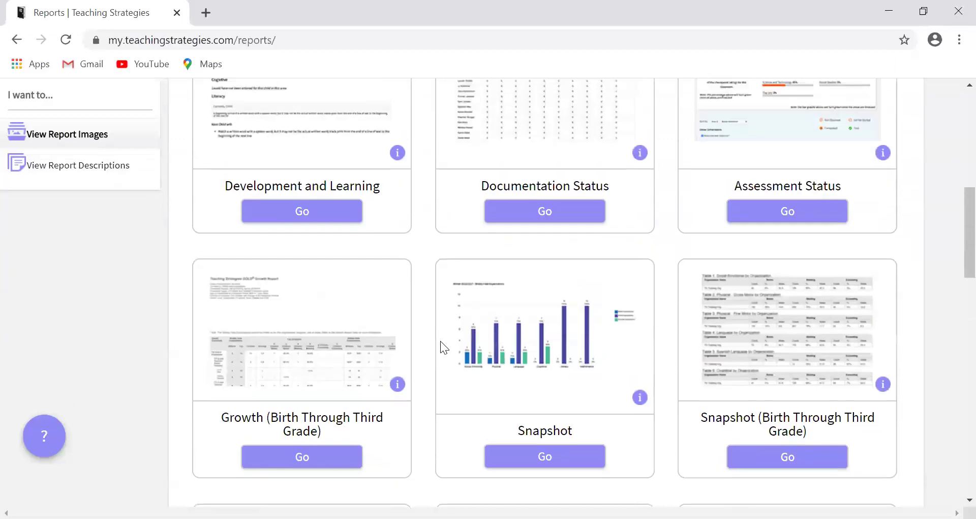
scroll(409, 339, "up", 4)
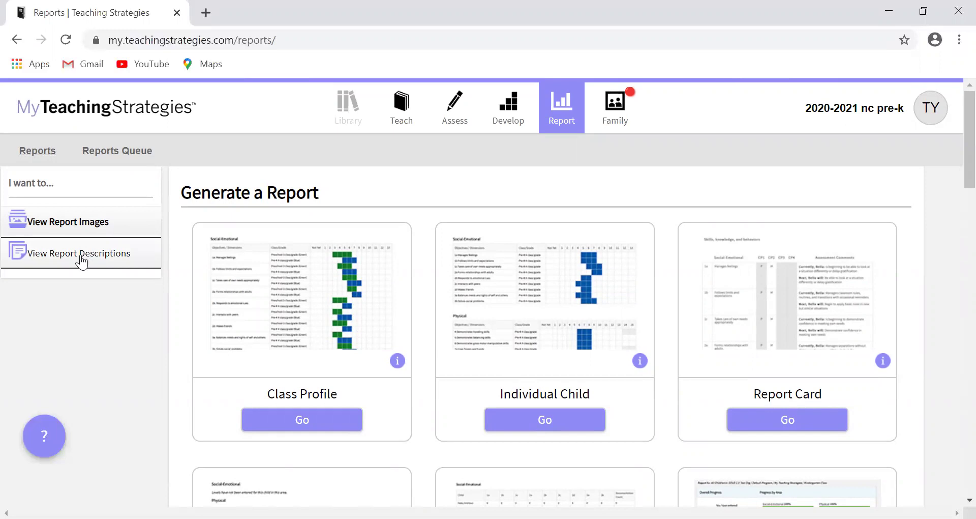
- Show the report descriptions in place of the images and review them through Data Export
left_click(60, 264)
left_click(59, 258)
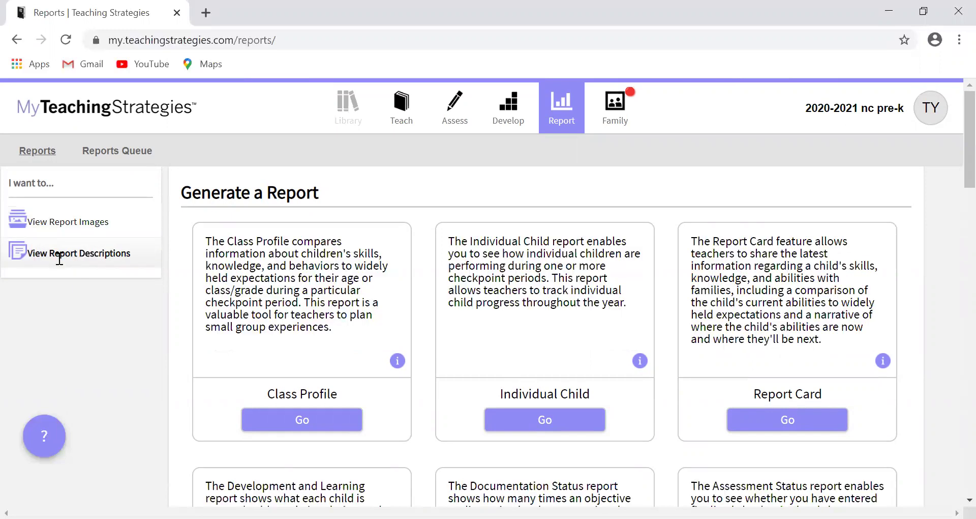
scroll(785, 266, "down", 5)
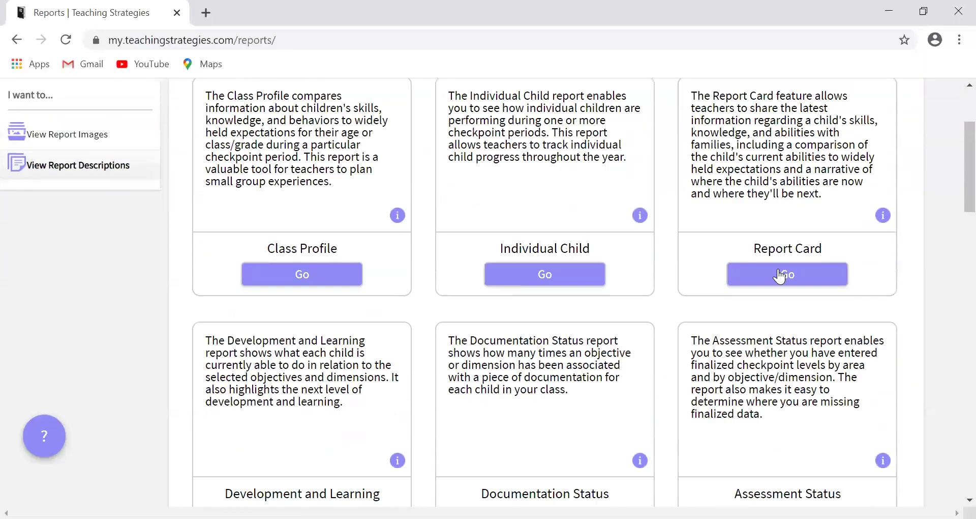
scroll(512, 270, "down", 8)
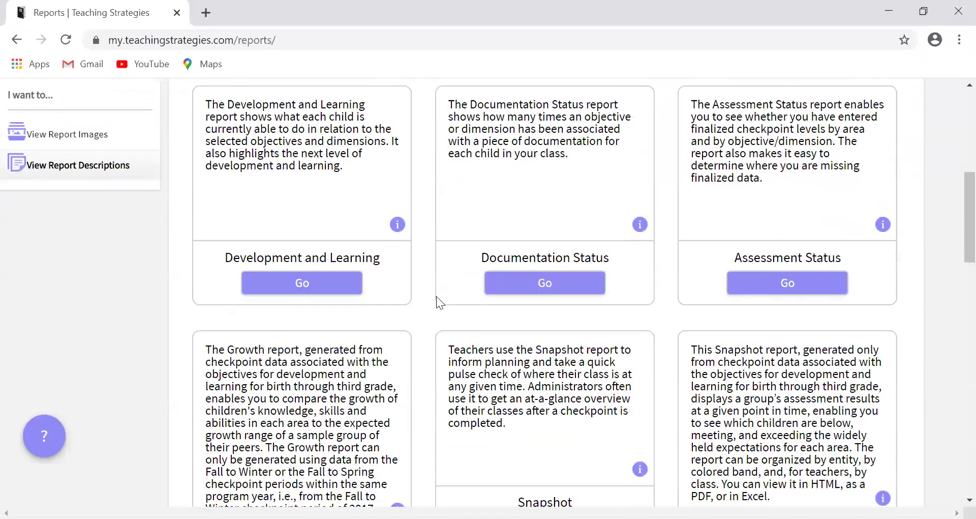
scroll(390, 329, "down", 6)
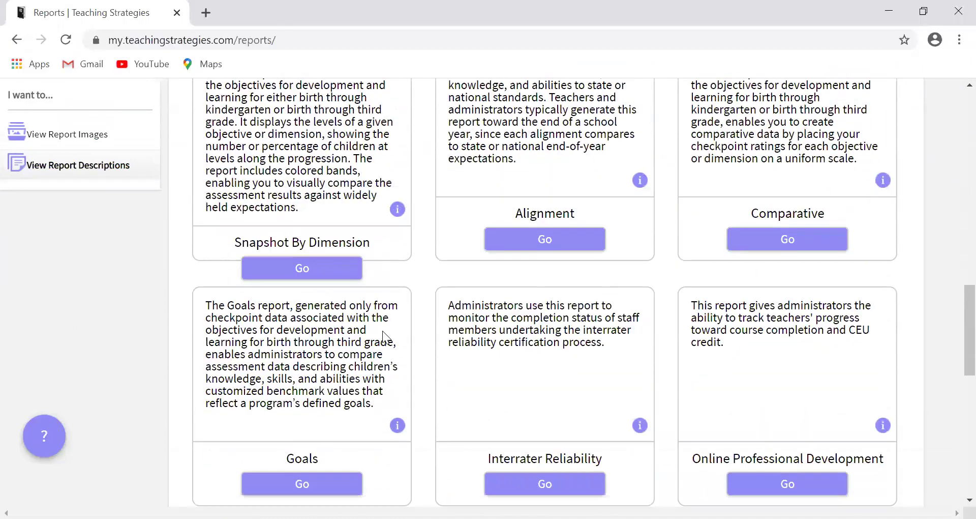
scroll(360, 316, "down", 3)
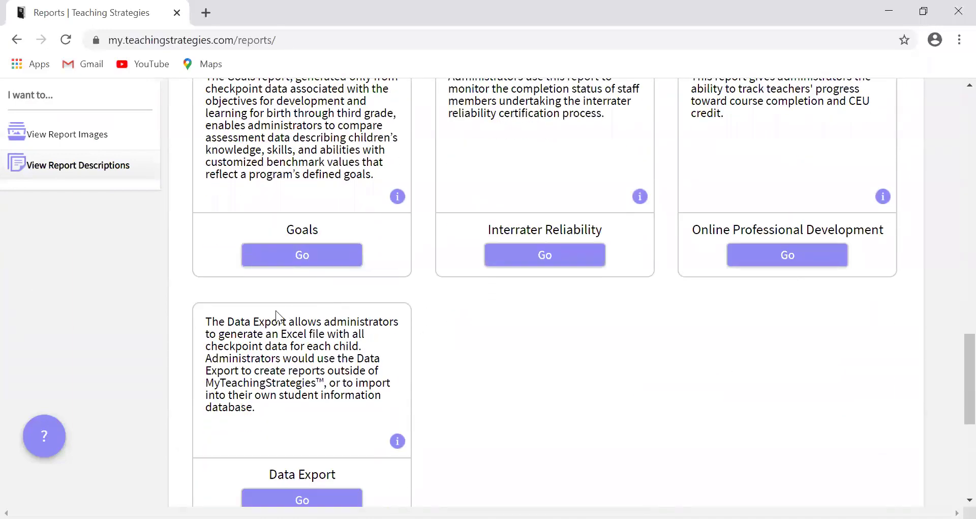
scroll(275, 310, "up", 3)
scroll(316, 300, "up", 4)
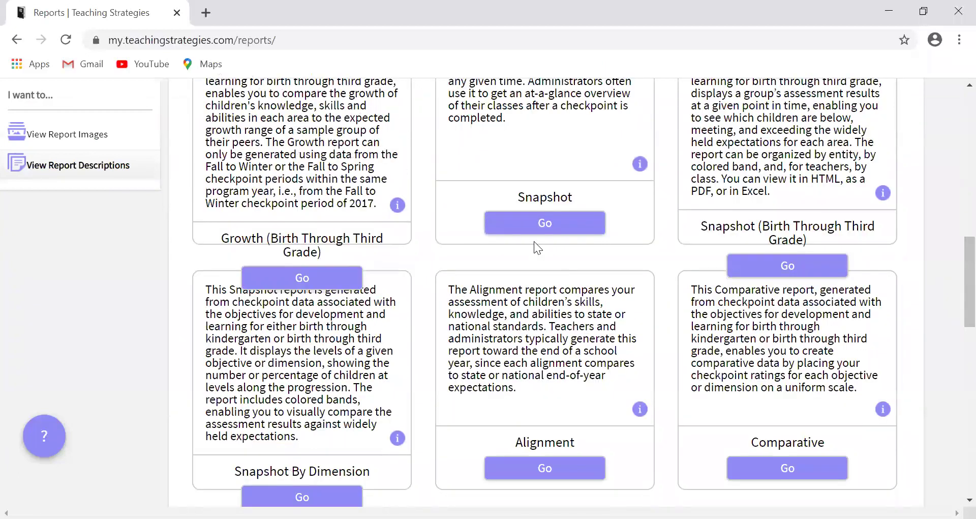
- Show the report images again and return to the Class Profile, Individual Child and Report Card reports
left_click(30, 135)
scroll(316, 152, "up", 5)
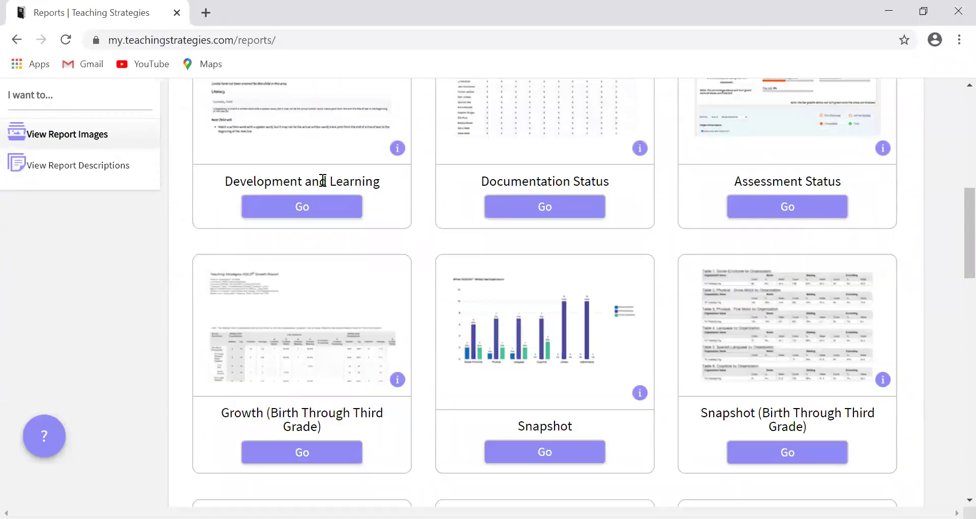
scroll(315, 235, "up", 1)
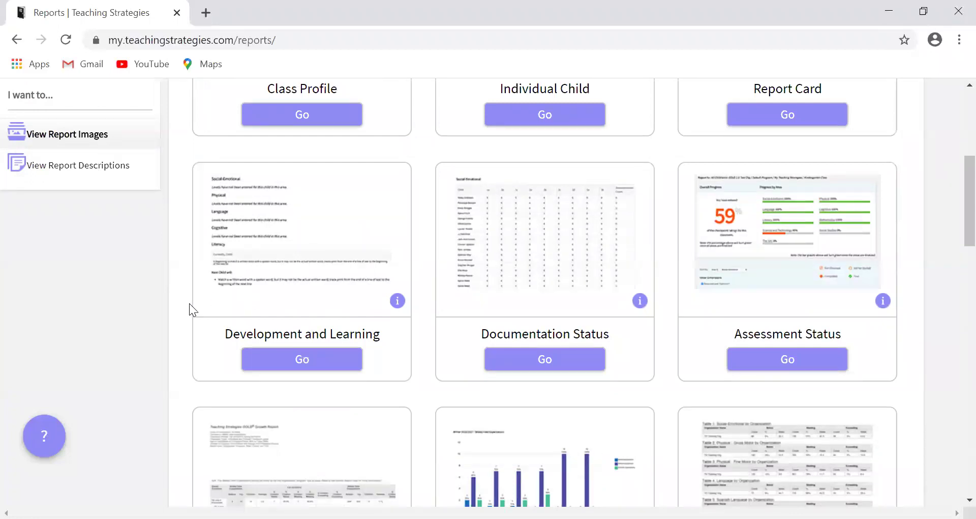
scroll(190, 308, "up", 3)
scroll(232, 335, "up", 3)
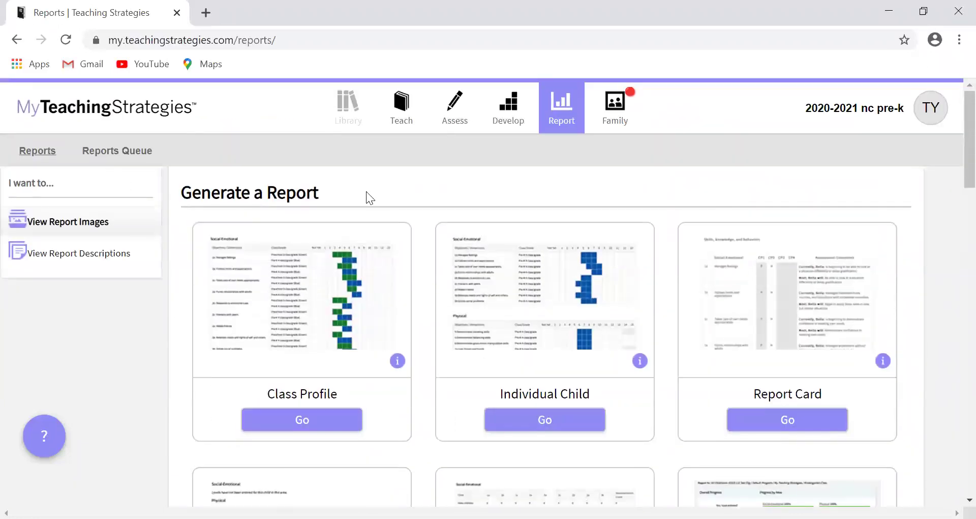